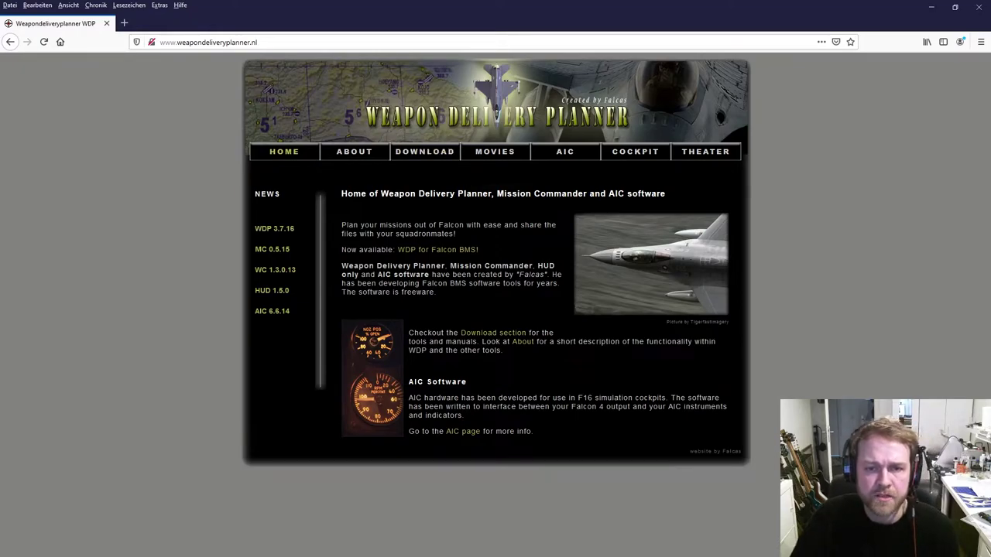
Step: Open the site's download page and download Mission Commander 0.5.15 build 558
mouse_move(425, 152)
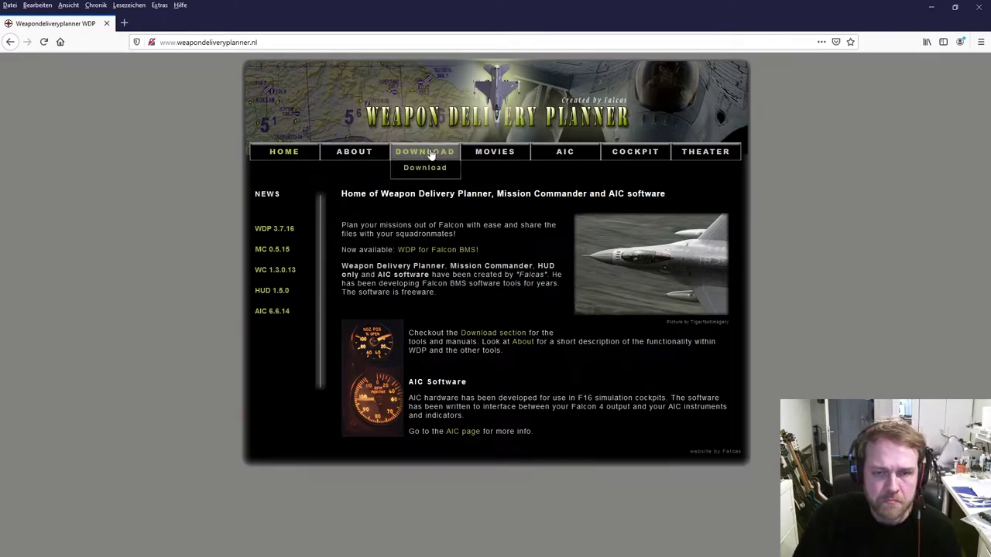
left_click(433, 168)
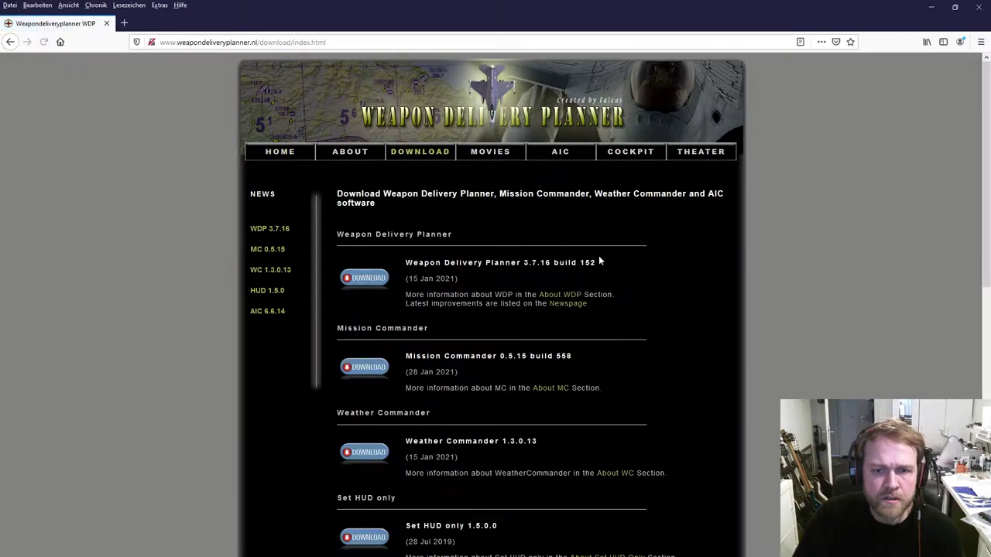
scroll(600, 262, "down", 2)
scroll(399, 341, "up", 2)
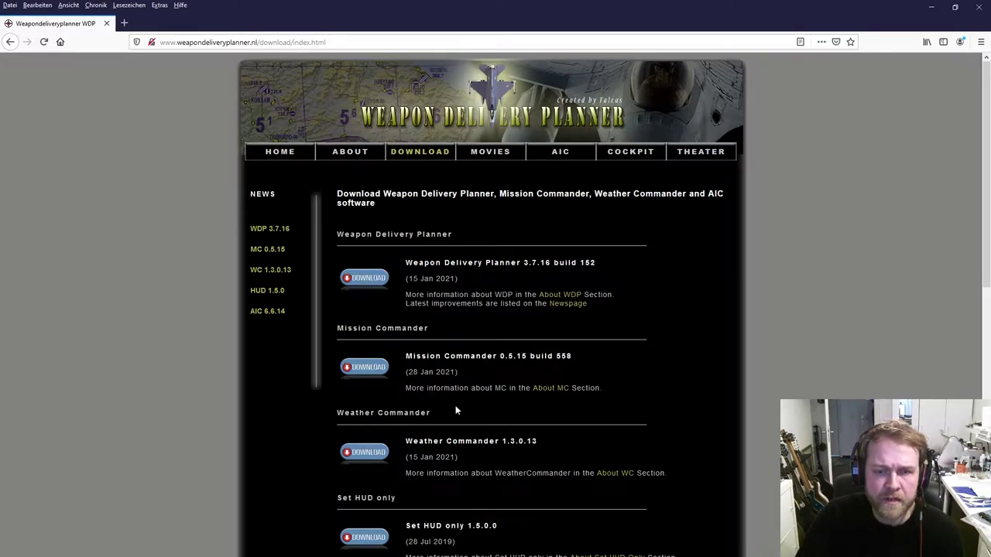
left_click(380, 373)
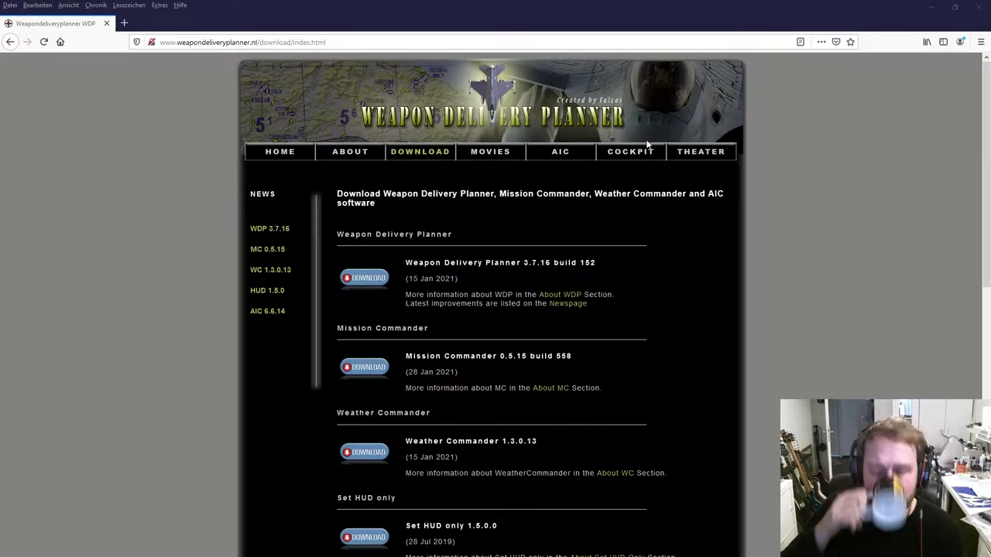
Step: Switch to Mission Commander and open the mission file Test_Youtube.tac from the Falcon BMS 4.35 Campaign folder
mouse_move(675, 165)
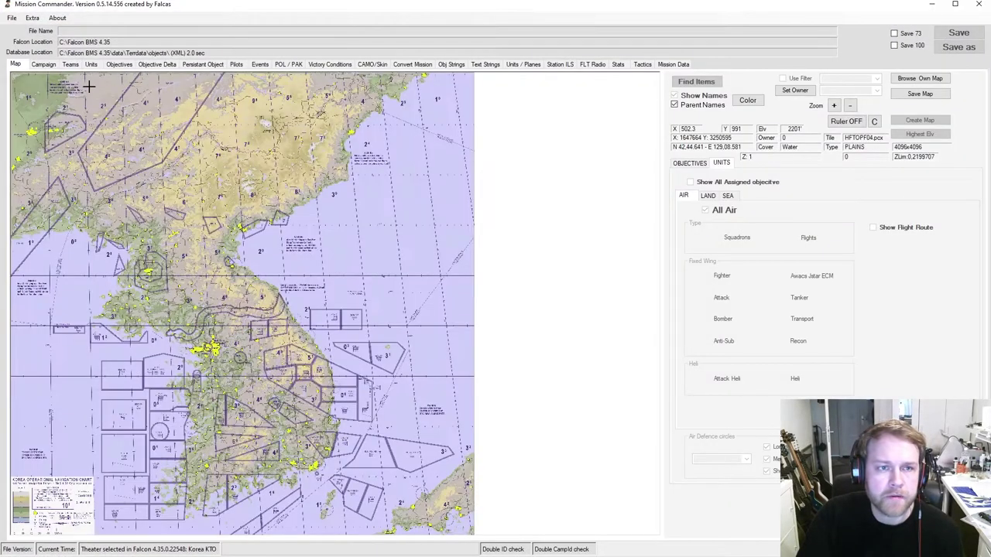
left_click(12, 18)
left_click(13, 18)
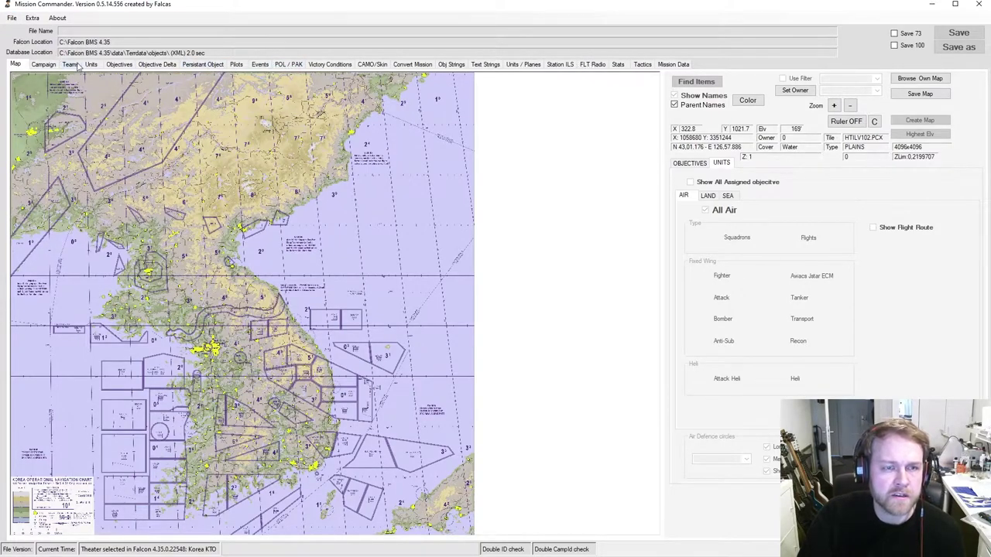
left_click(12, 18)
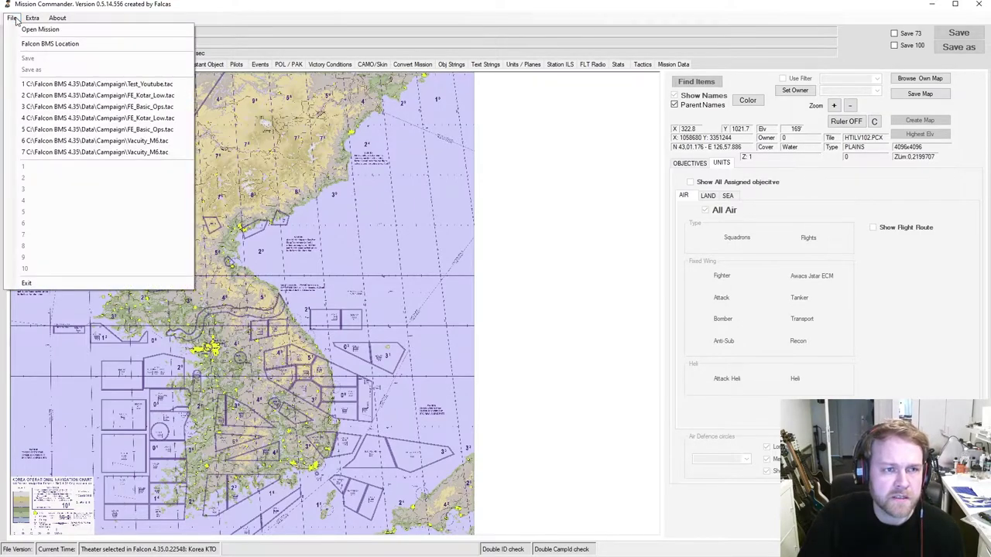
left_click(14, 18)
left_click(15, 20)
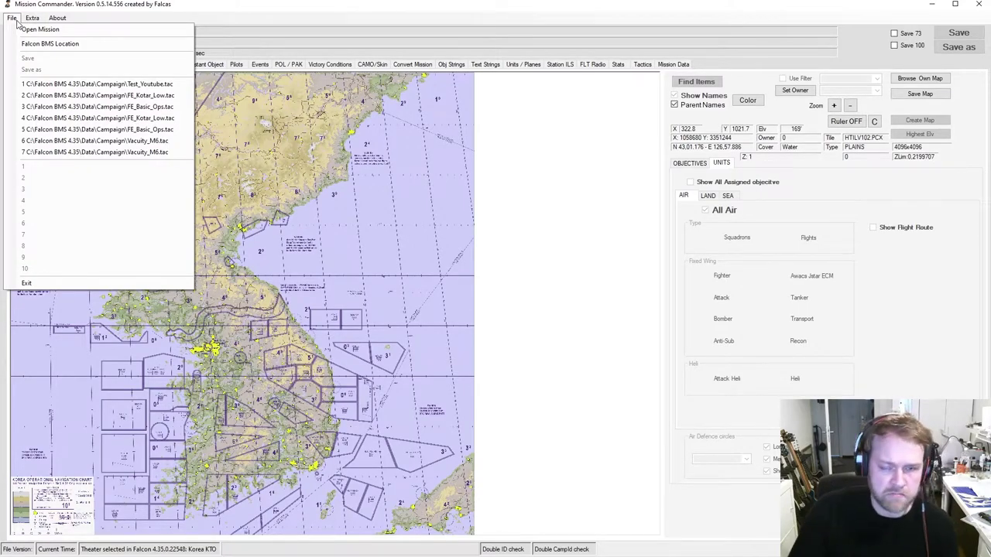
left_click(17, 20)
left_click(17, 20)
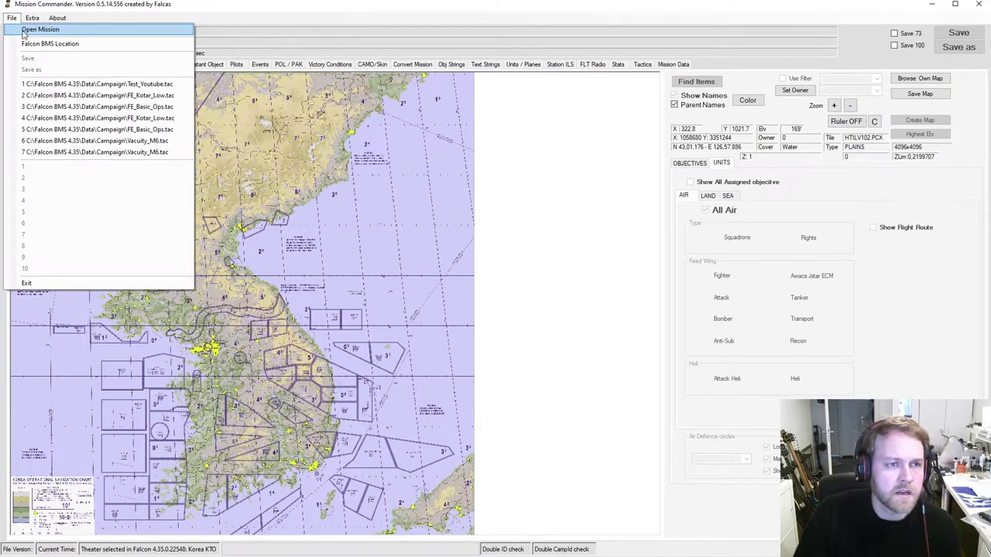
left_click(24, 33)
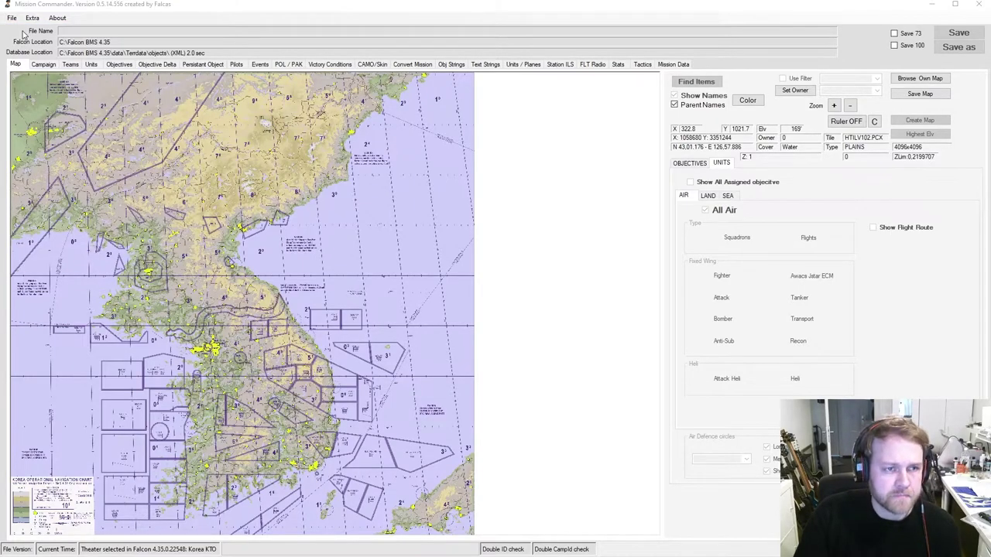
left_click_drag(281, 20, 342, 39)
left_click_drag(511, 116, 511, 186)
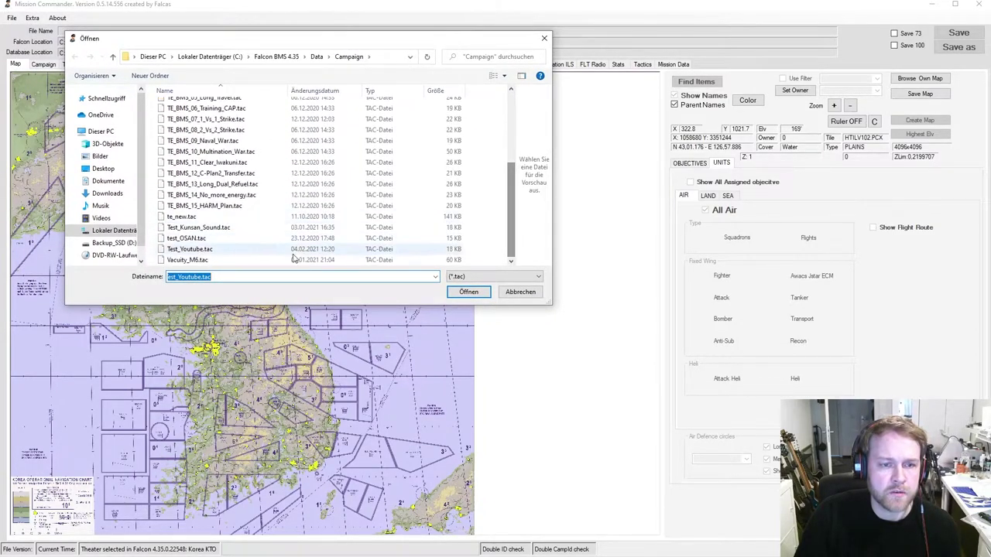
double_click(189, 249)
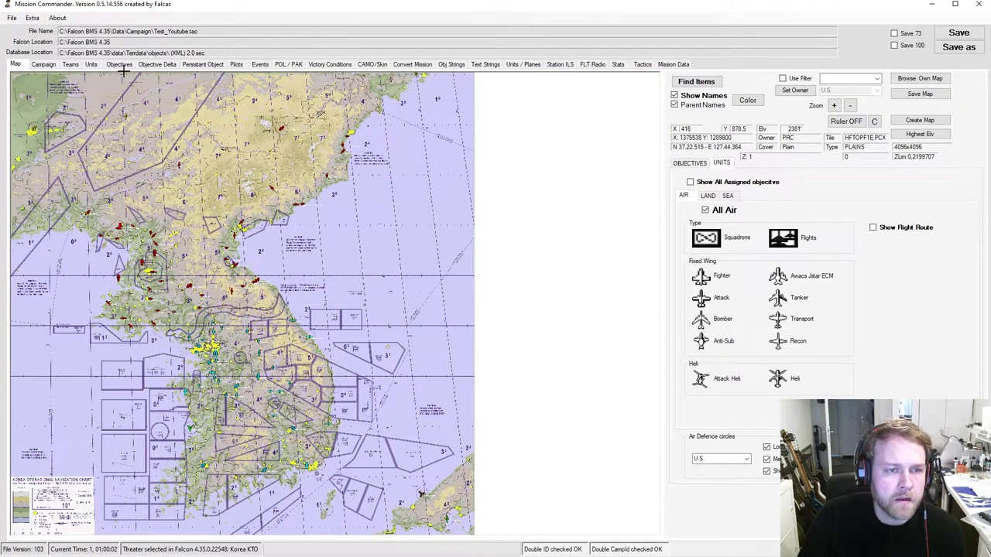
Step: Examine the team relations and stances of the U.S., ROK and DPRK
left_click(72, 65)
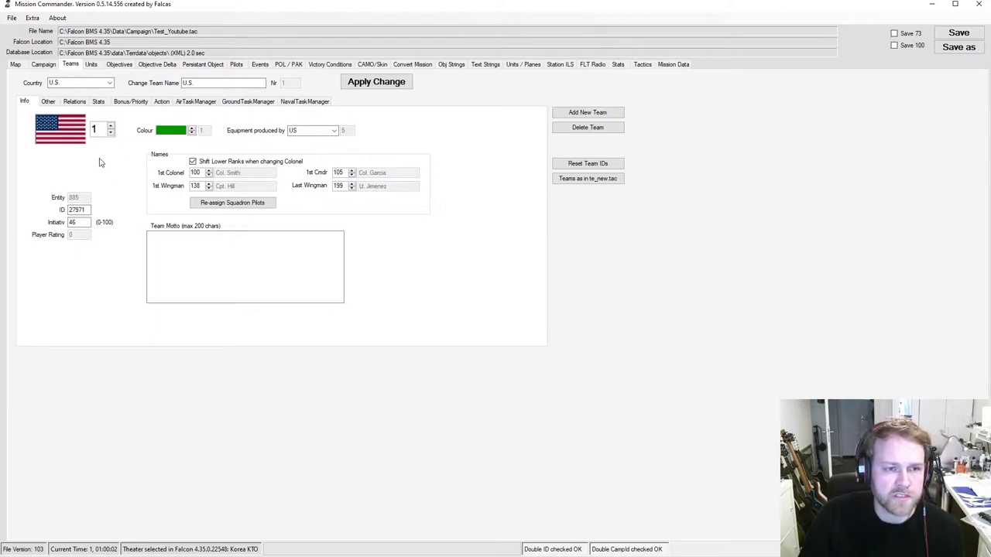
left_click(76, 104)
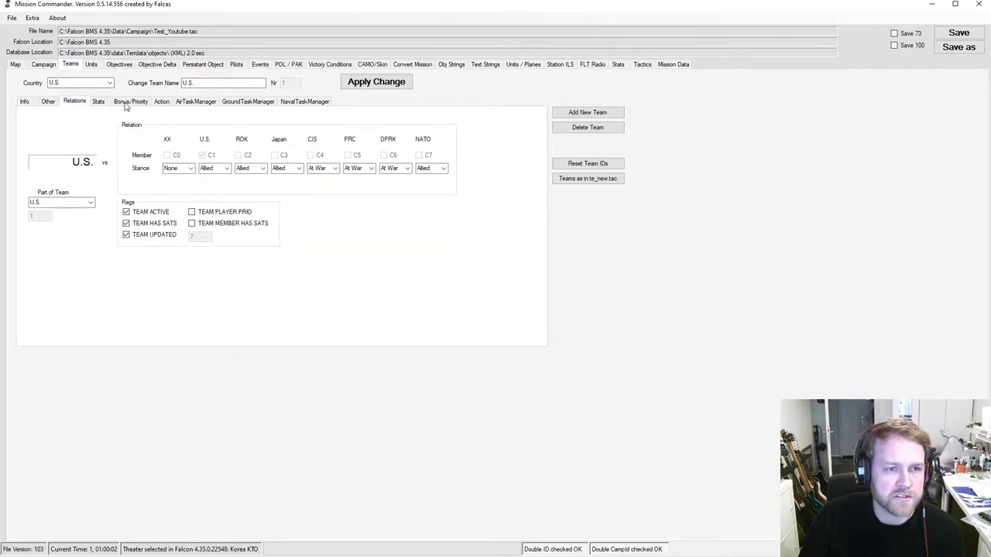
left_click(109, 83)
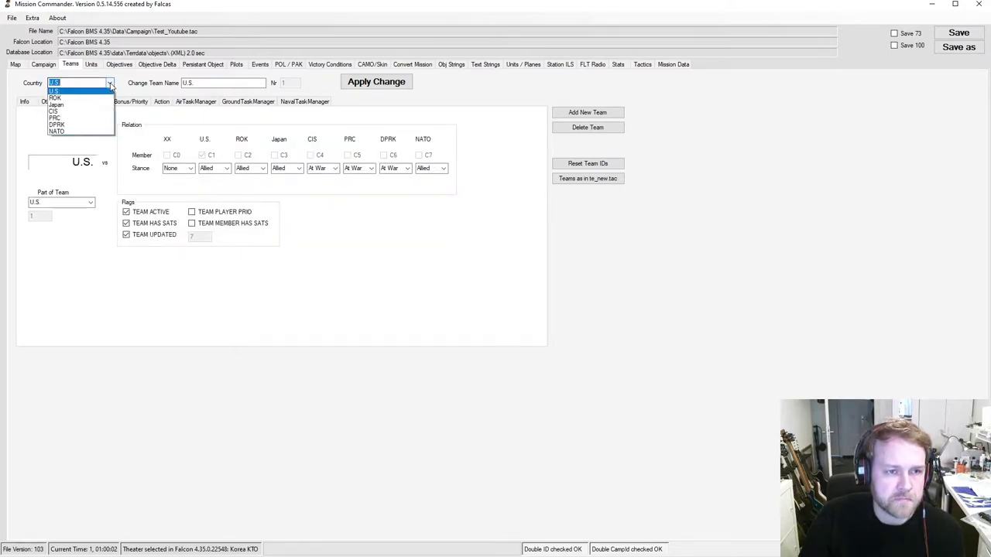
left_click(70, 108)
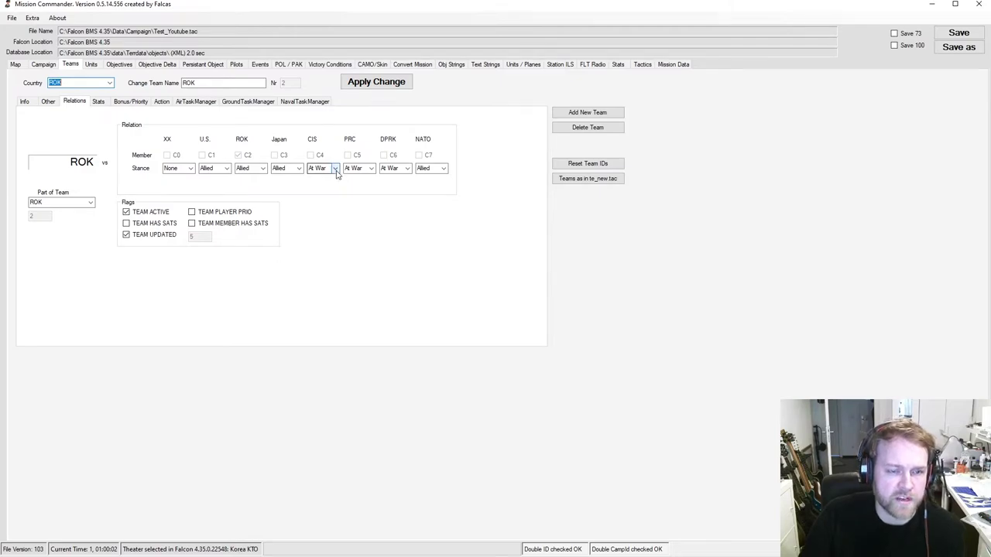
left_click(109, 84)
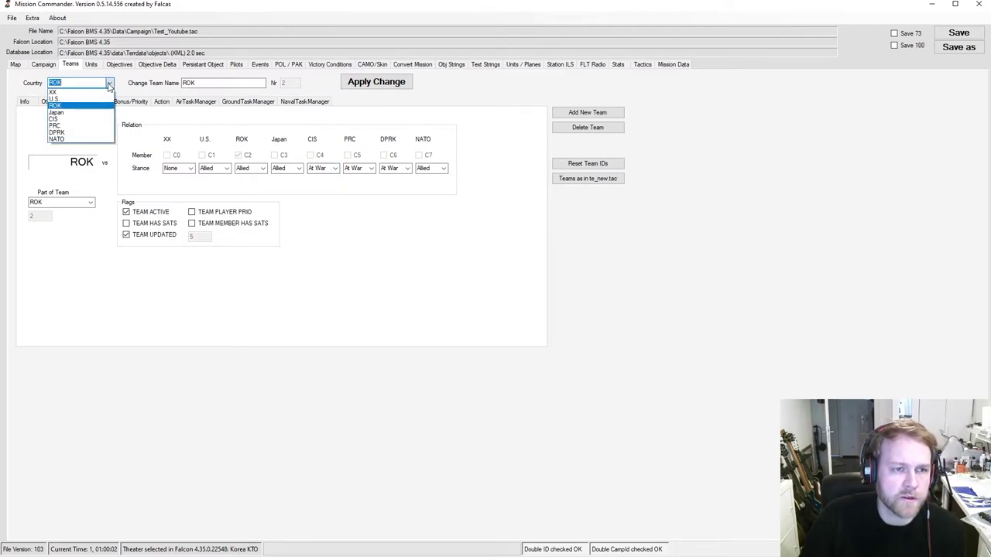
left_click(56, 133)
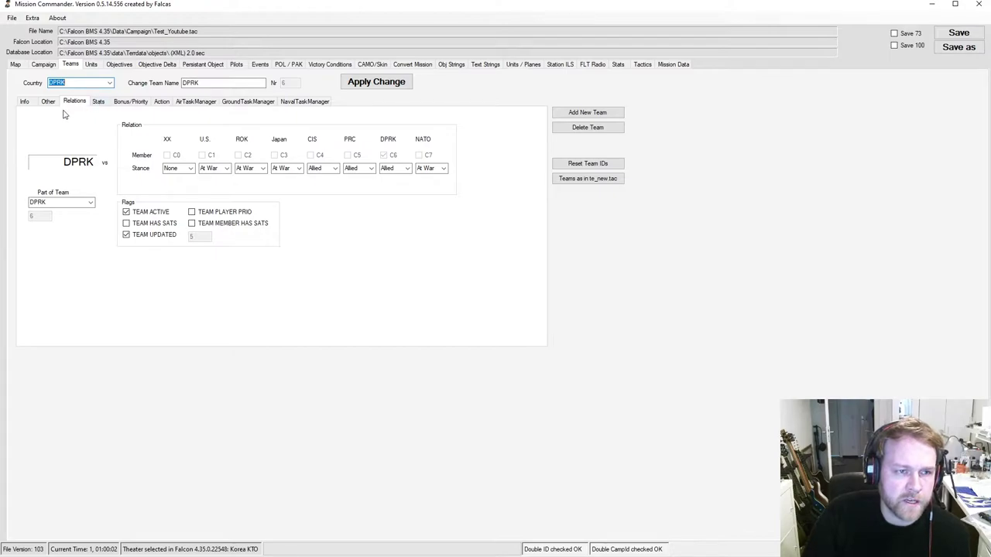
Step: Review the mission's units sorted by name, filtering the list to squadrons, brigades and flights
left_click(91, 64)
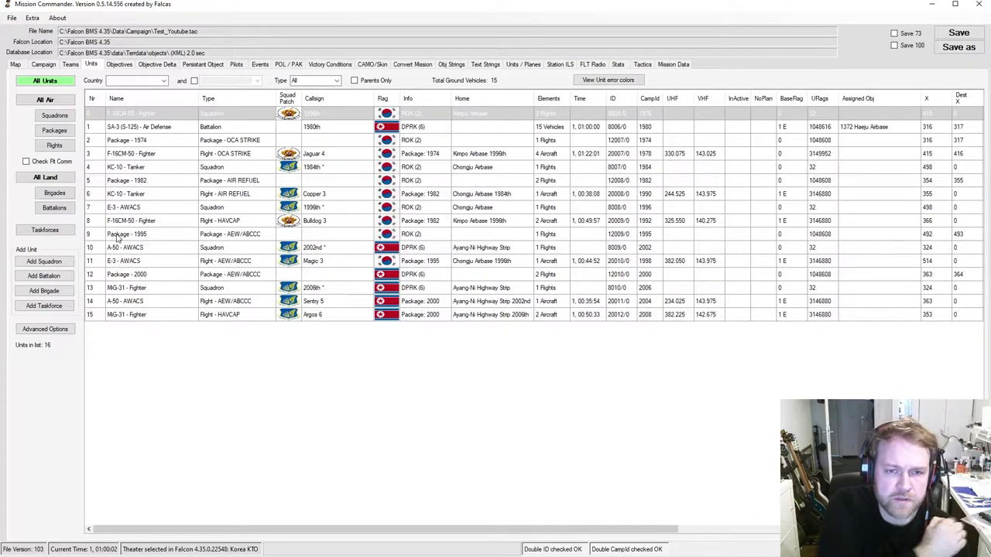
left_click(126, 99)
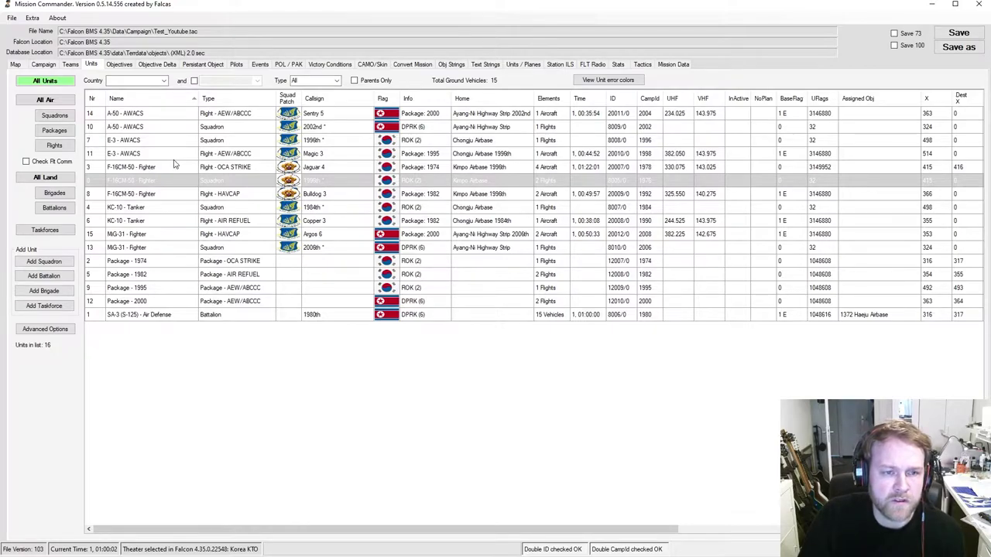
left_click(54, 117)
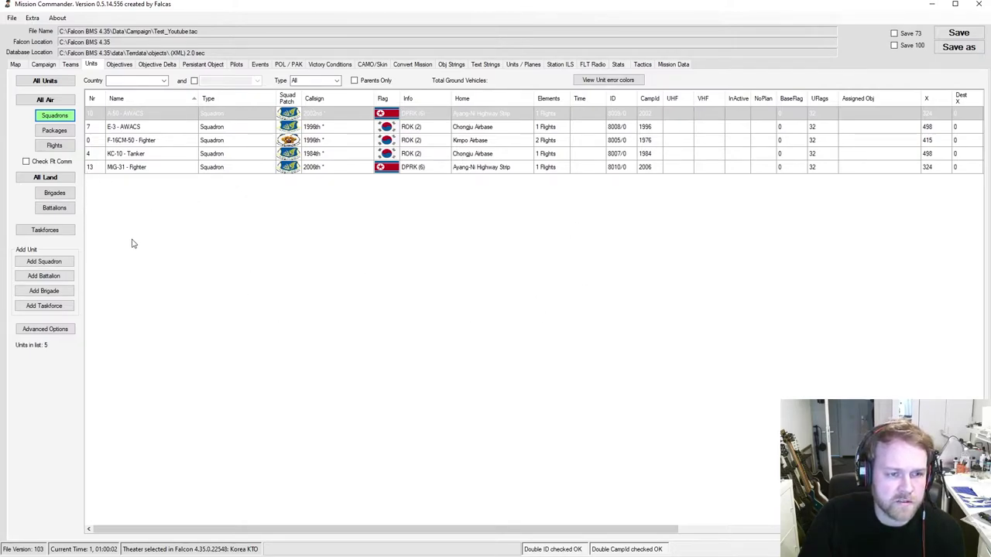
left_click(64, 199)
left_click(62, 146)
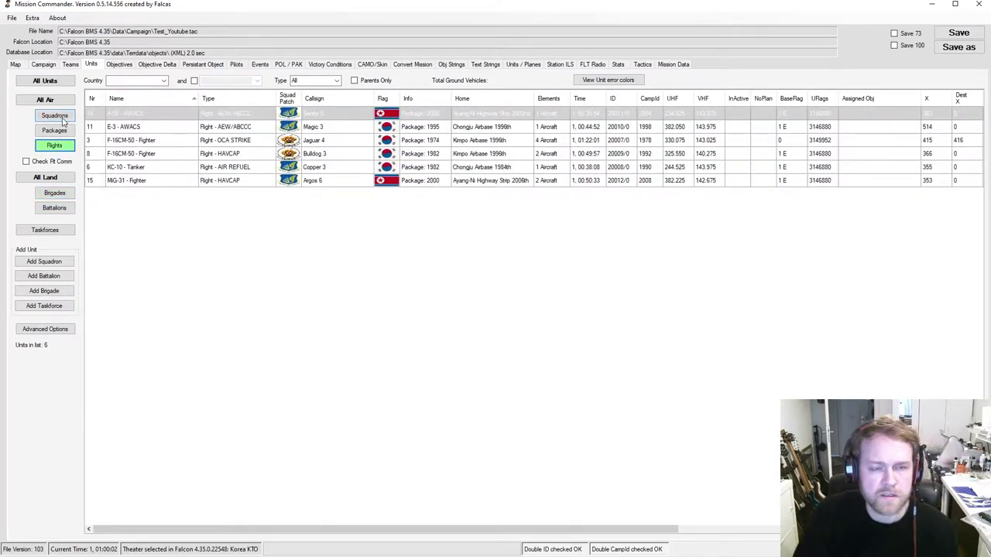
Step: List the squadrons, open the F-16CM-50 fighter squadron at Kimpo Airbase and set its name number to 555
left_click(62, 117)
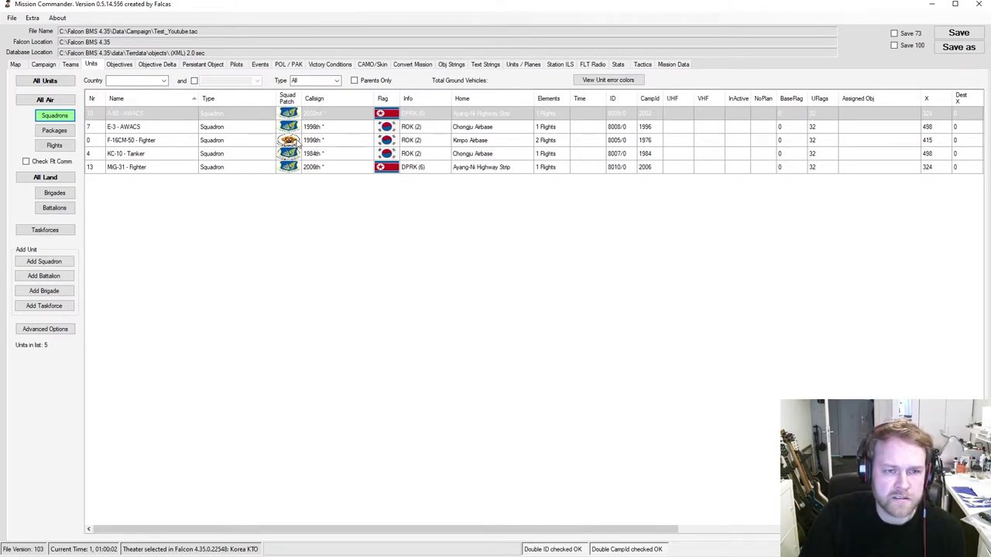
double_click(180, 145)
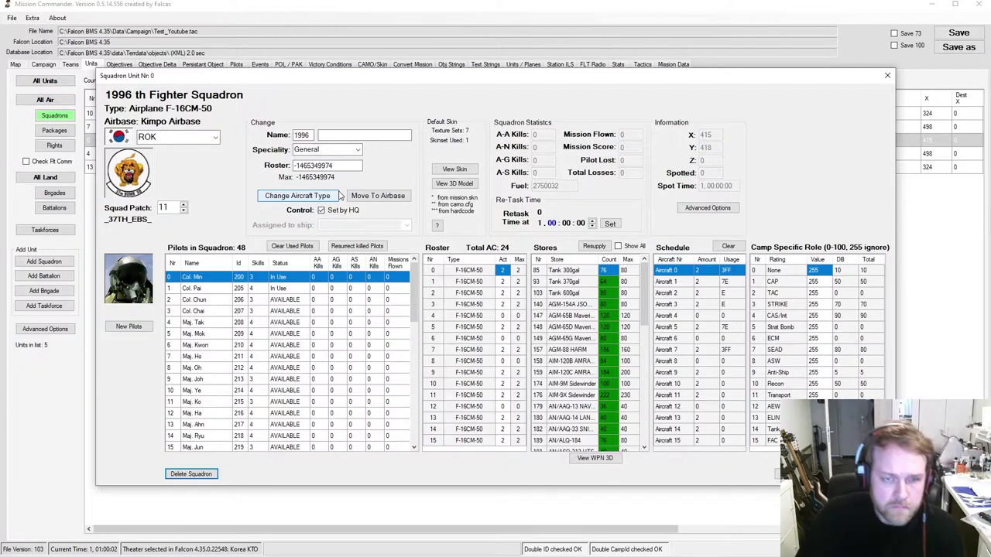
left_click_drag(316, 134, 281, 134)
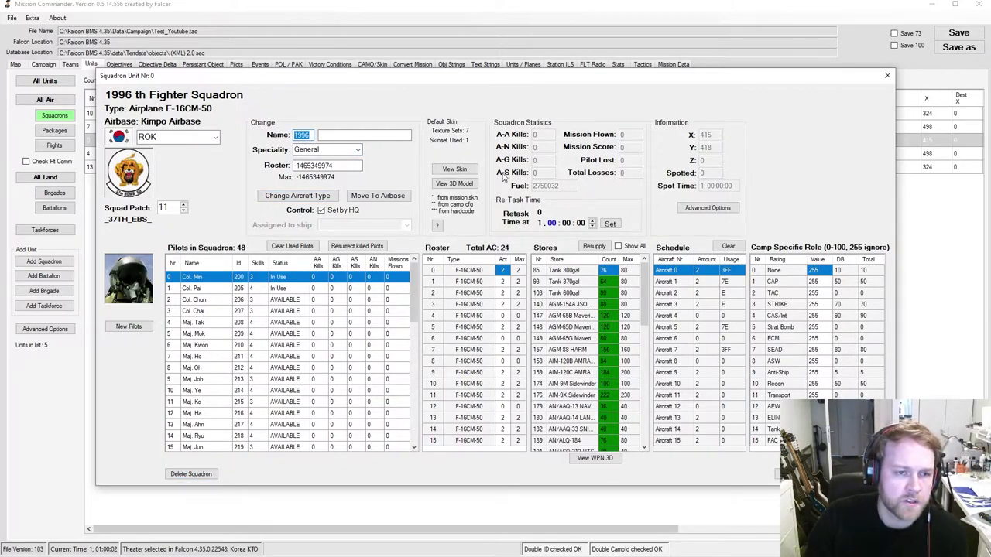
type("555")
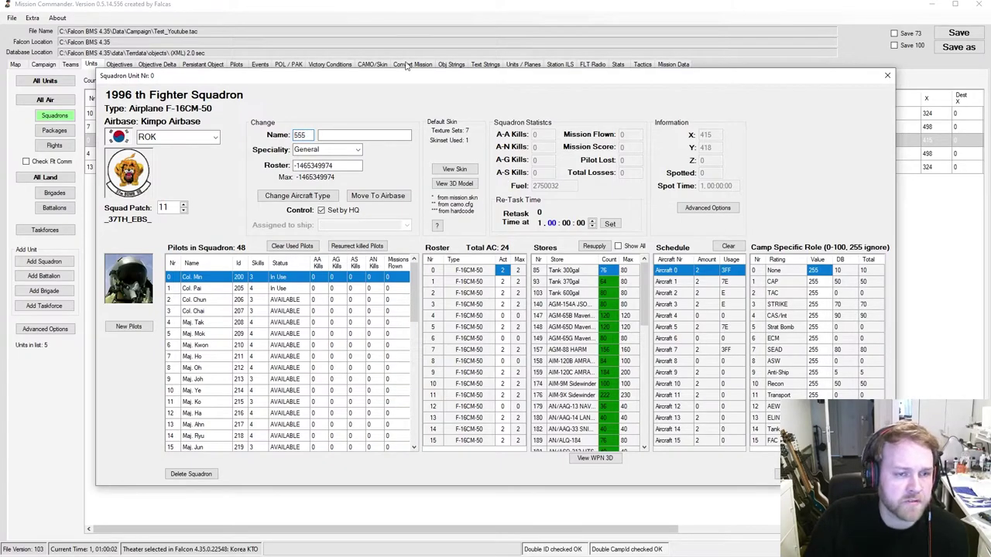
Step: Set the squadron's patch to number 42, the USAF emblem
left_click(184, 206)
left_click(185, 205)
left_click(184, 205)
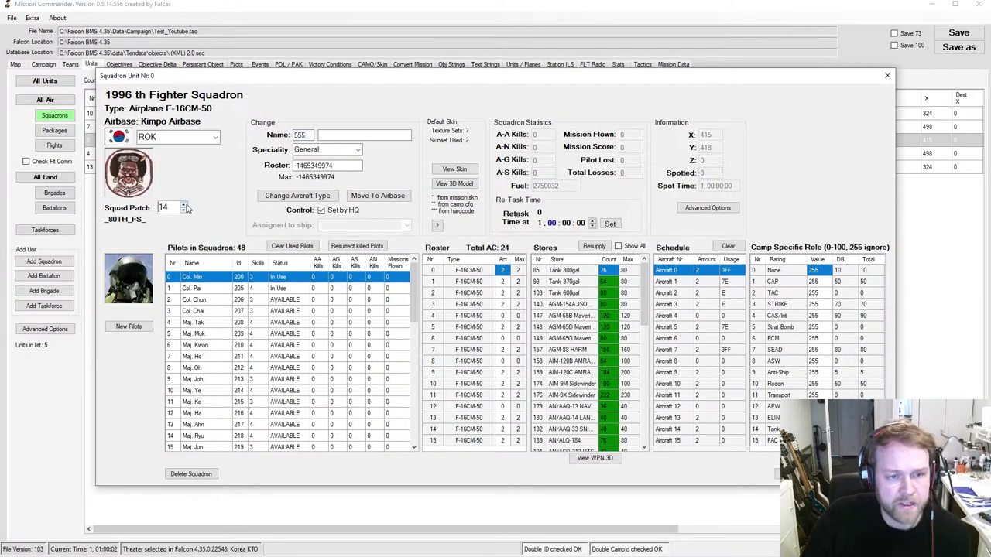
left_click(184, 205)
left_click(184, 205)
left_click(185, 205)
left_click(185, 205)
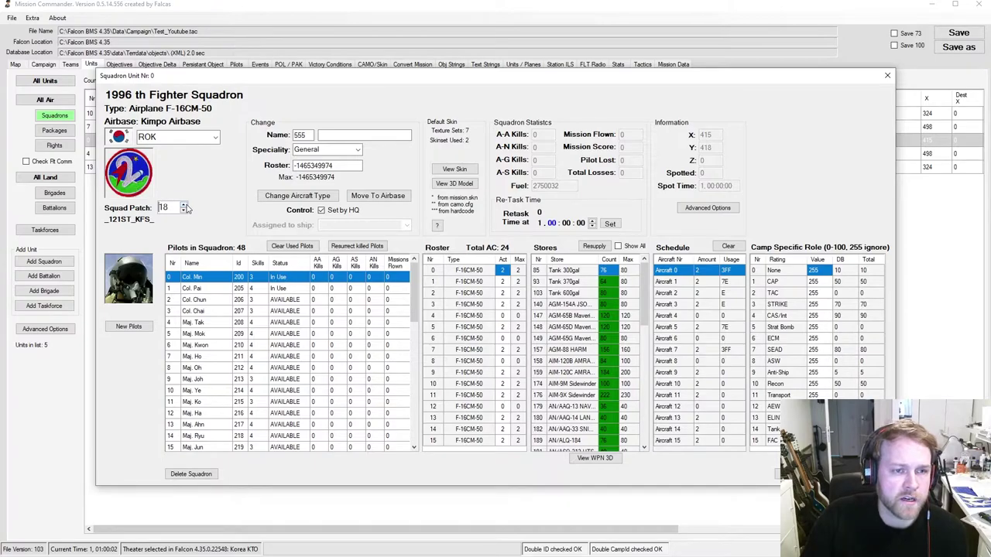
left_click(185, 205)
left_click(184, 205)
left_click(184, 205)
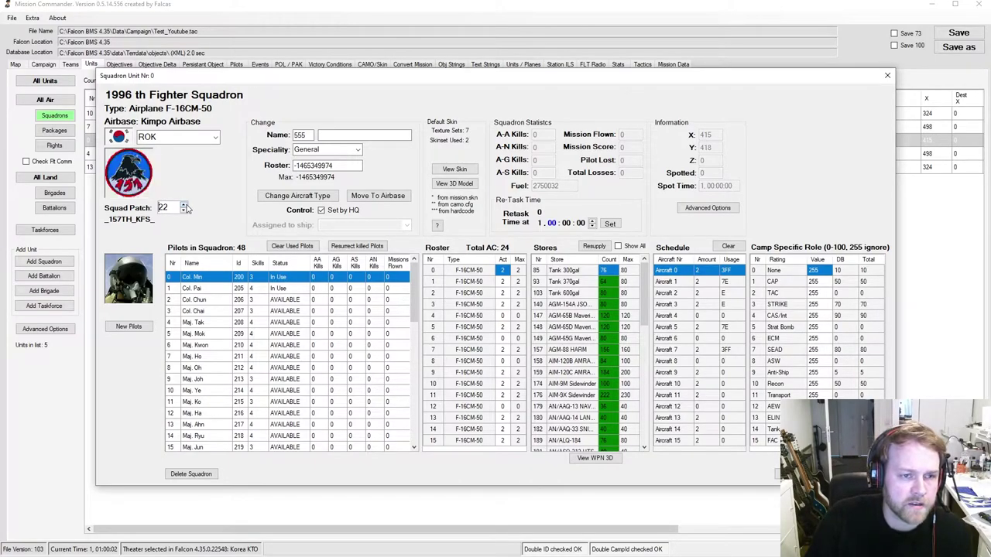
left_click(185, 205)
left_click(184, 205)
left_click(185, 205)
left_click(184, 206)
left_click(184, 206)
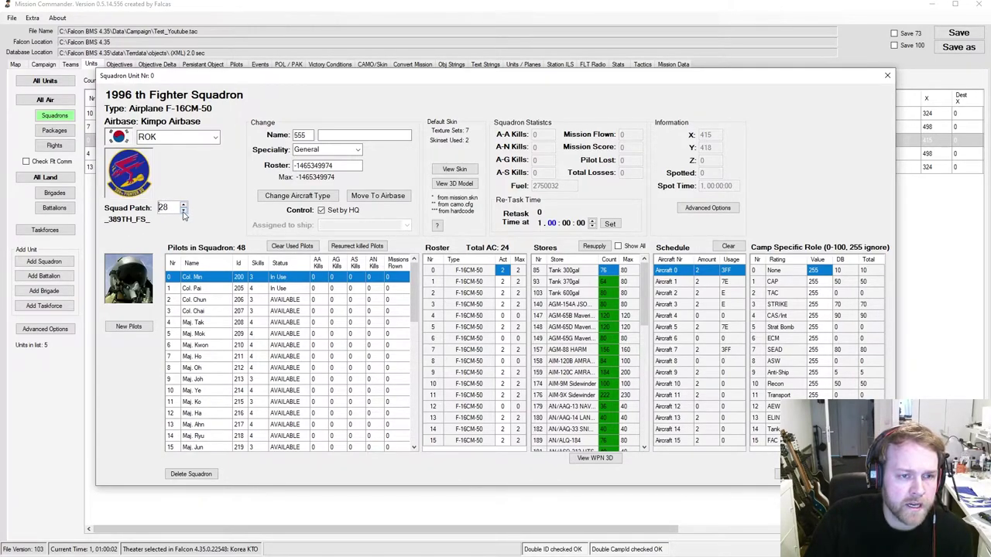
left_click(184, 212)
left_click(184, 206)
left_click(184, 206)
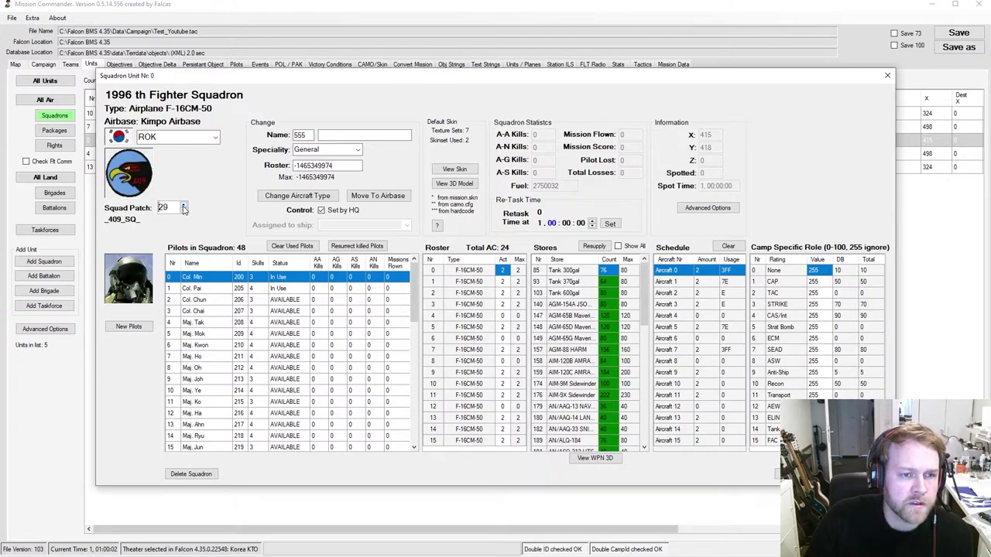
left_click(185, 206)
left_click(185, 206)
left_click(185, 206)
left_click(184, 206)
left_click(184, 206)
left_click(184, 206)
left_click(184, 206)
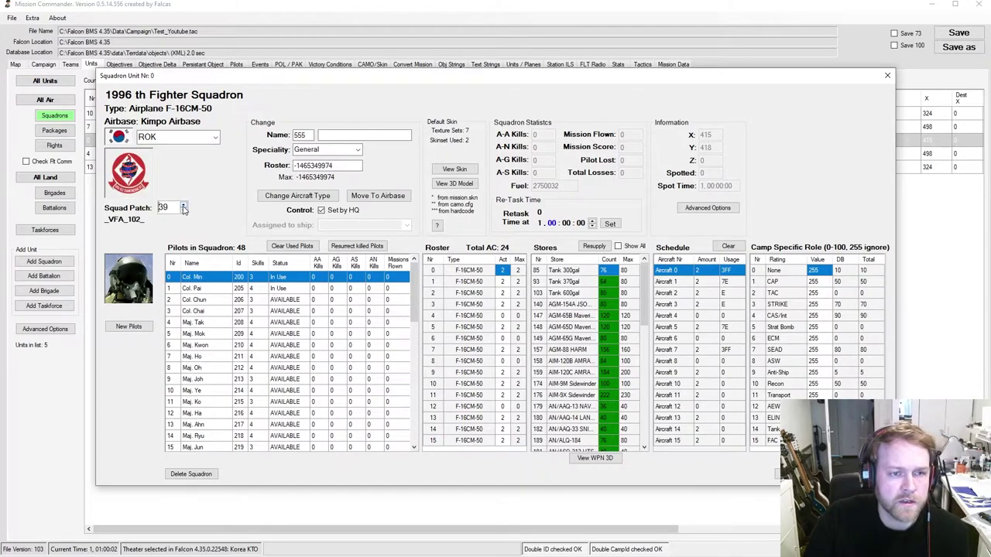
left_click(184, 206)
left_click(185, 206)
left_click(184, 206)
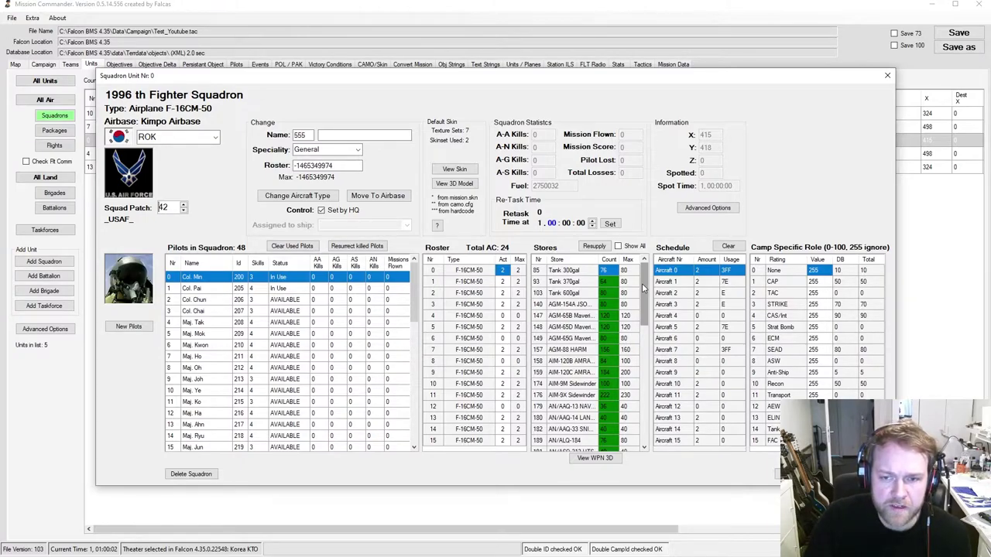
Step: Clear the AGM-65D Maverick count in the squadron's stores
left_click(605, 328)
key("Delete")
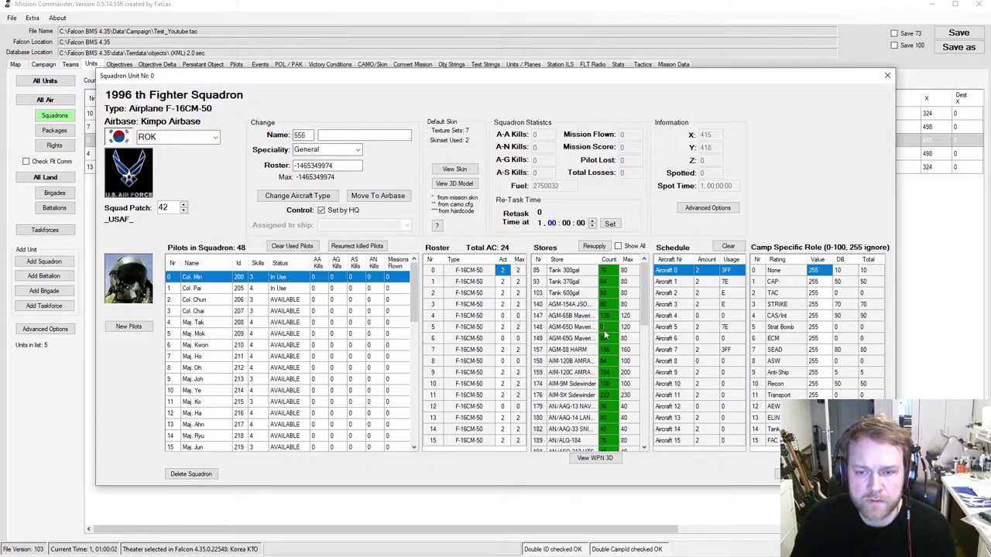
left_click(569, 341)
key("Tab")
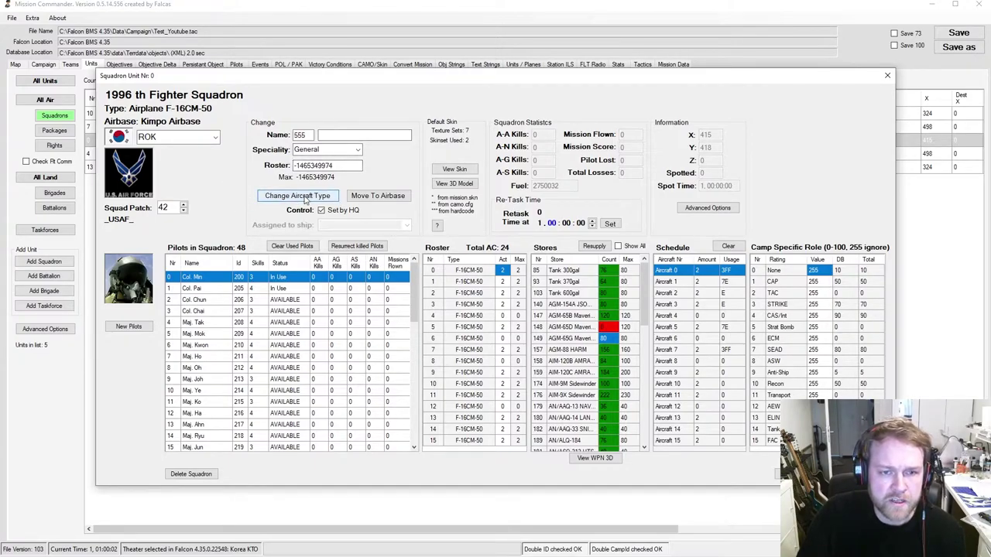
Step: Close the F-16CM-50 squadron's settings and save the Test_Youtube.tac mission
key("Escape")
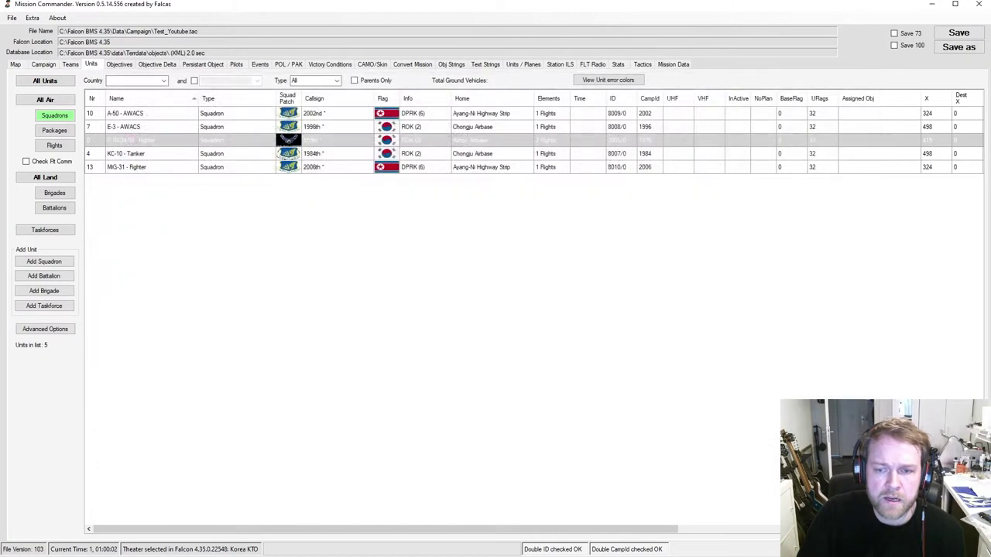
left_click(958, 33)
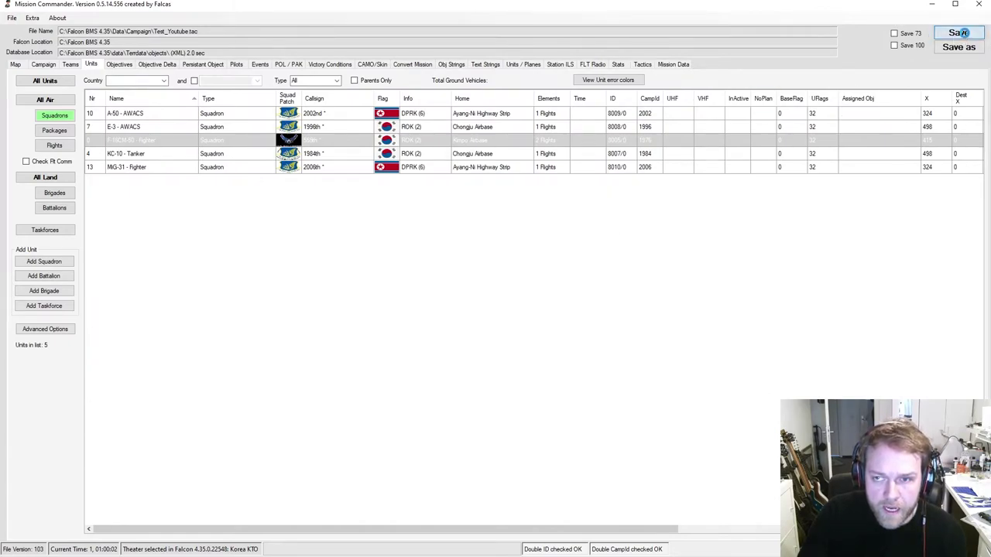
left_click(567, 323)
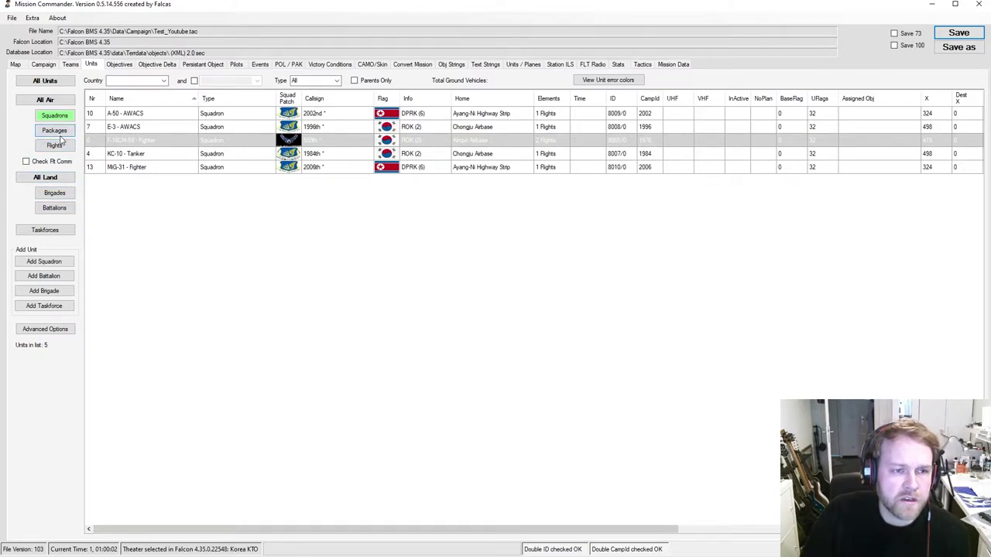
Step: List the battalions, open the SA-3 air defense battalion and review its available orders and travel destinations
left_click(54, 208)
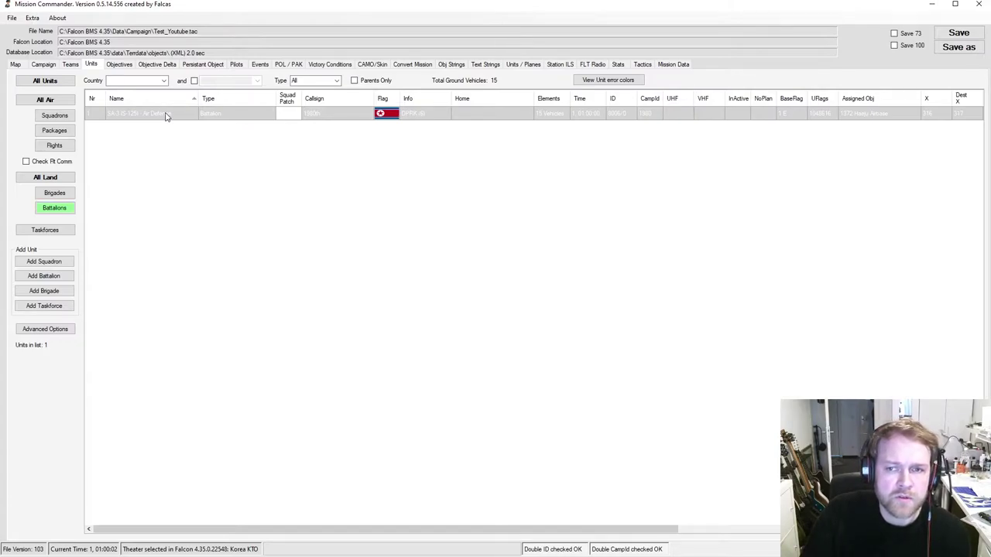
double_click(165, 115)
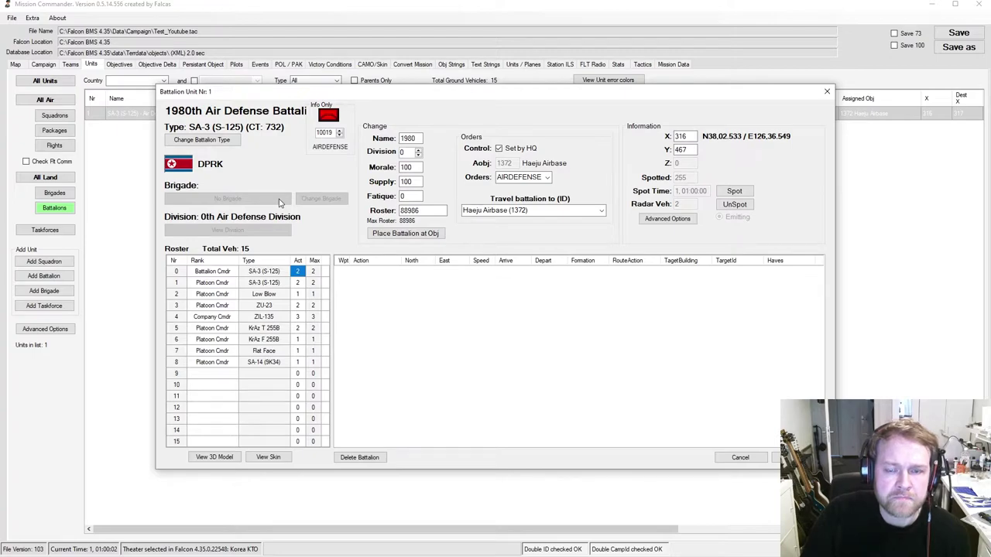
left_click_drag(419, 92, 398, 104)
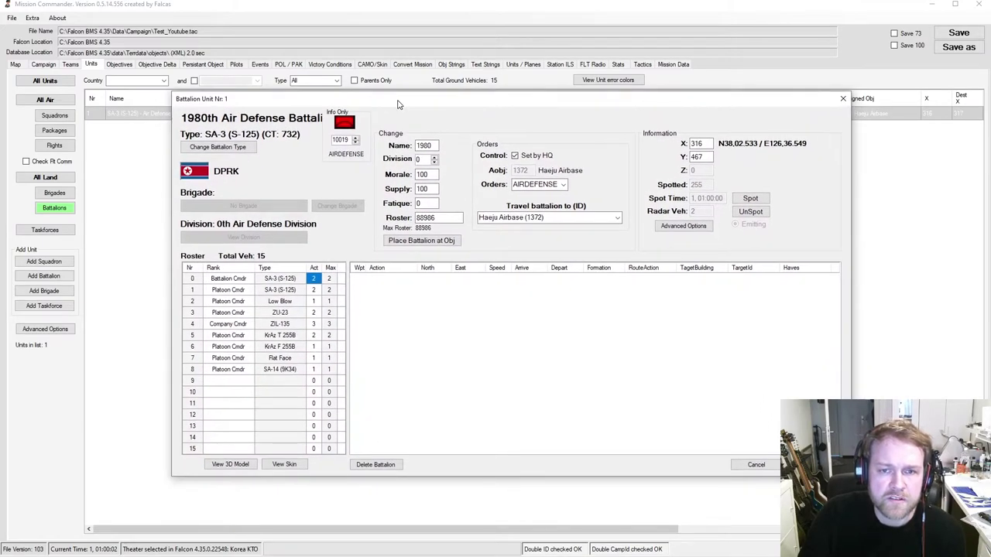
left_click(563, 184)
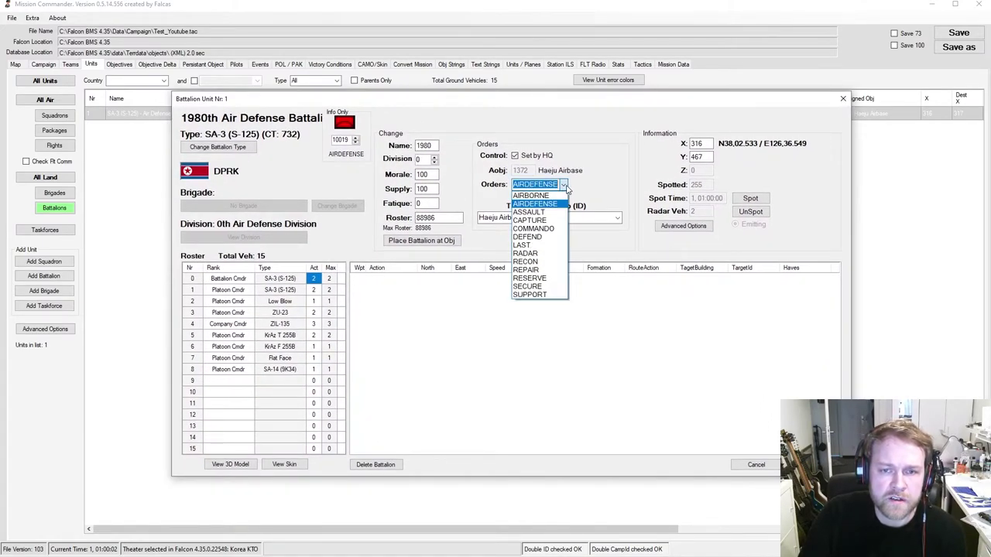
left_click(565, 185)
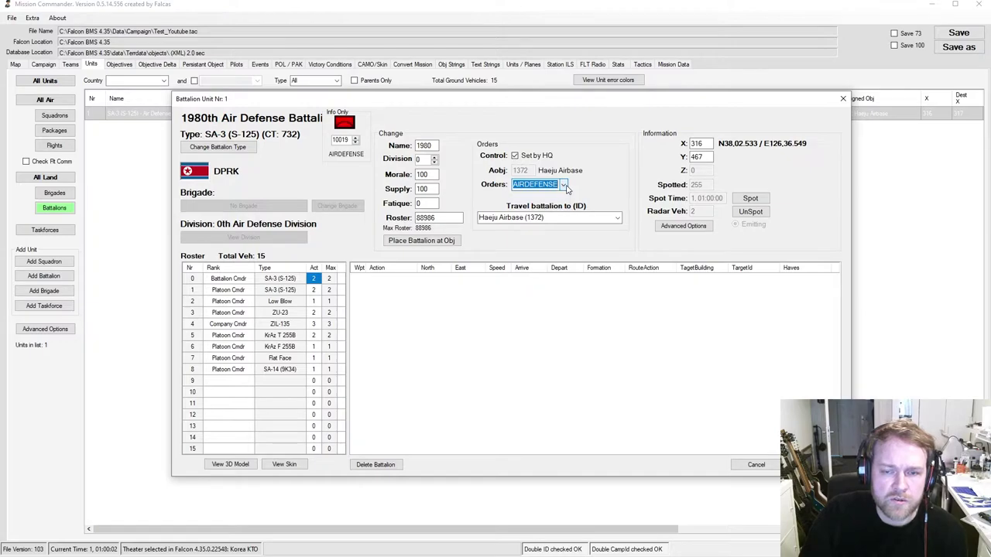
left_click(618, 220)
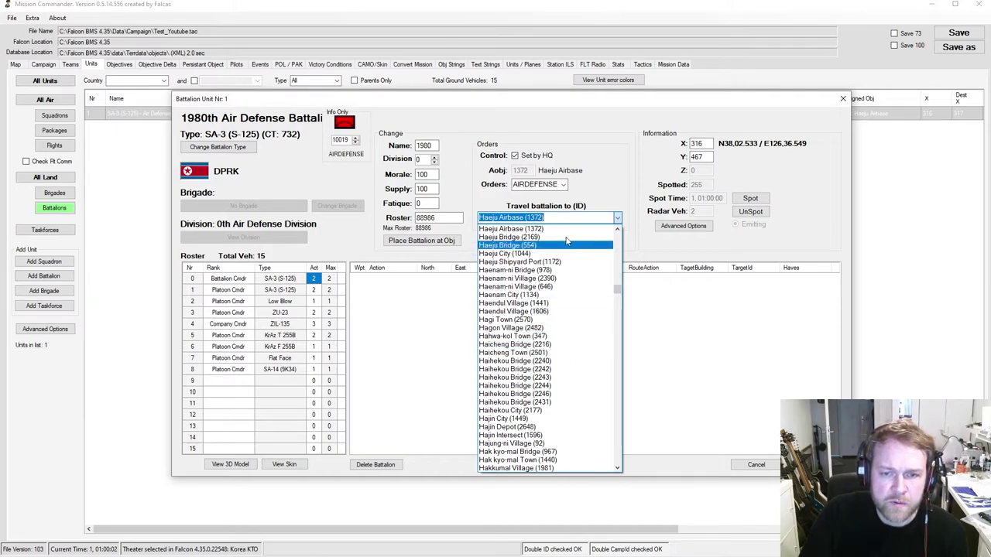
left_click(618, 201)
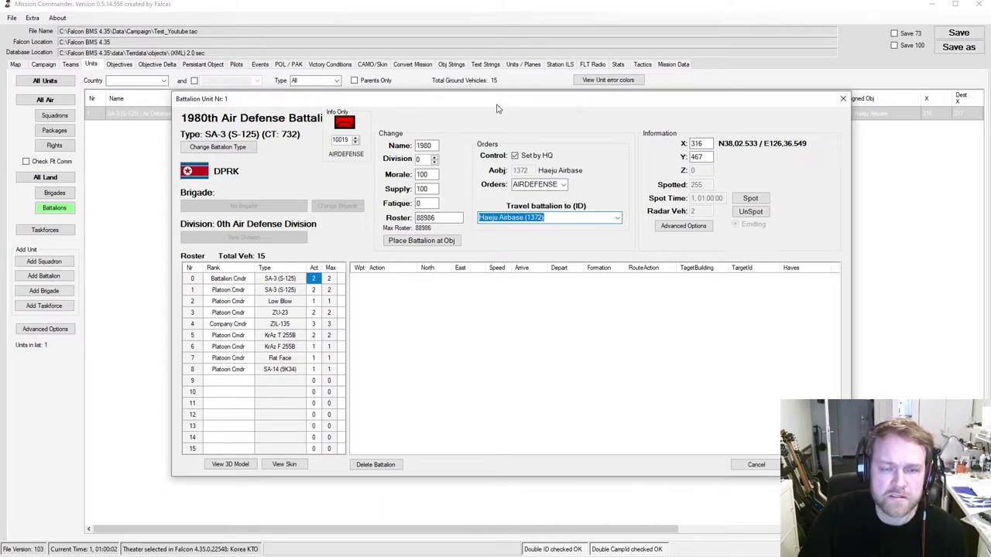
left_click_drag(495, 103, 484, 82)
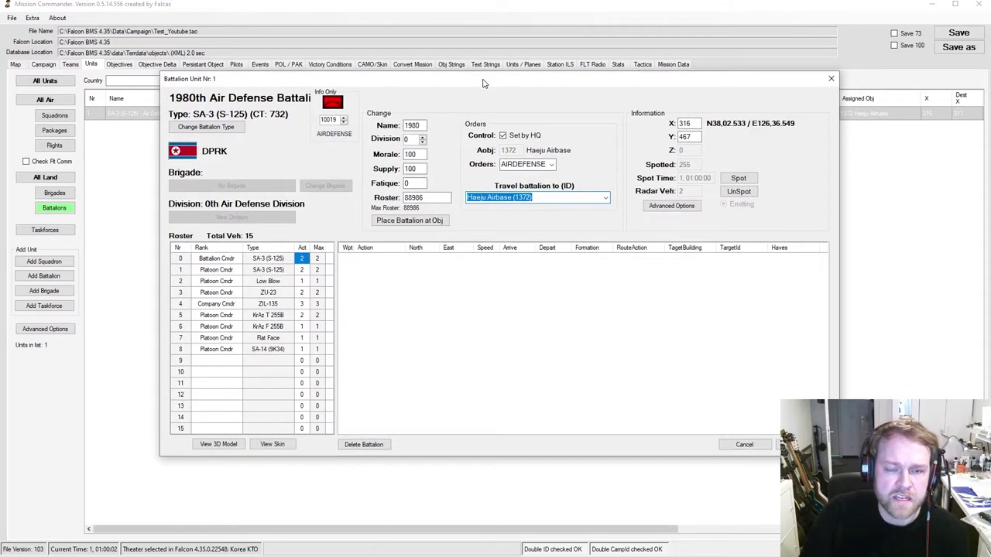
mouse_move(496, 86)
left_mouse_down()
mouse_move(484, 94)
mouse_move(492, 91)
left_mouse_up()
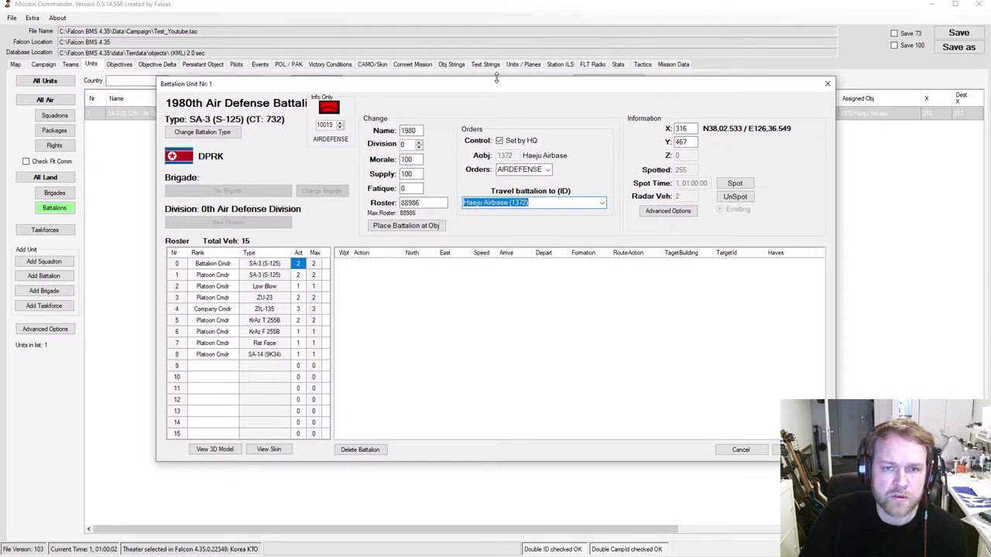
mouse_move(500, 84)
left_mouse_down()
mouse_move(504, 93)
mouse_move(496, 72)
left_mouse_up()
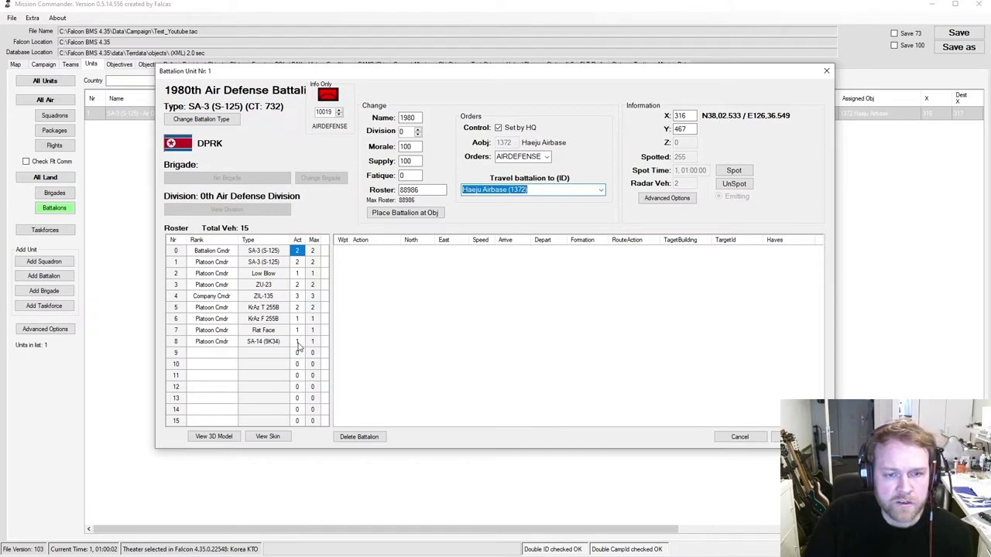
Step: Set the SA-14 (9K34) platoon's active vehicle count to 0, apply the battalion change and save the mission
left_click(300, 343)
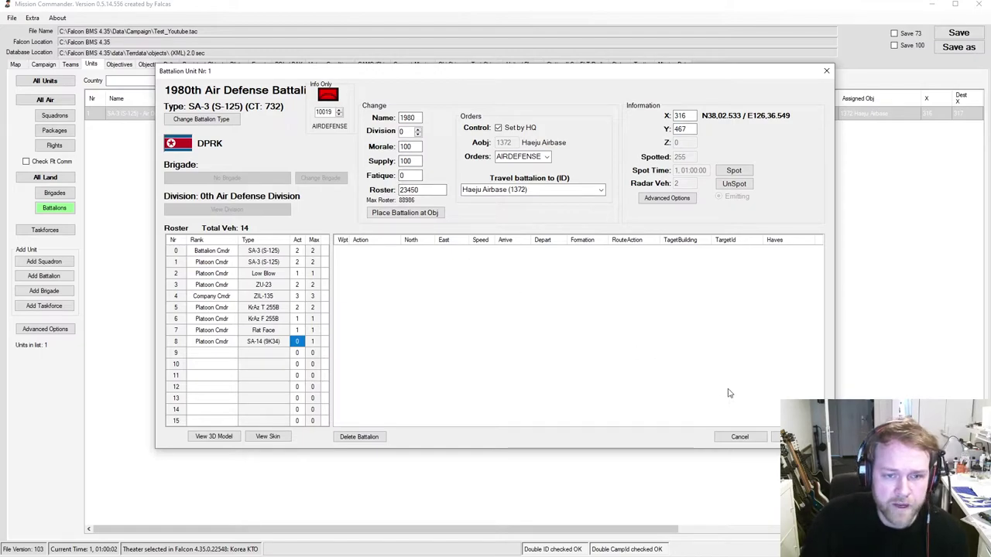
left_click(777, 436)
left_click(958, 32)
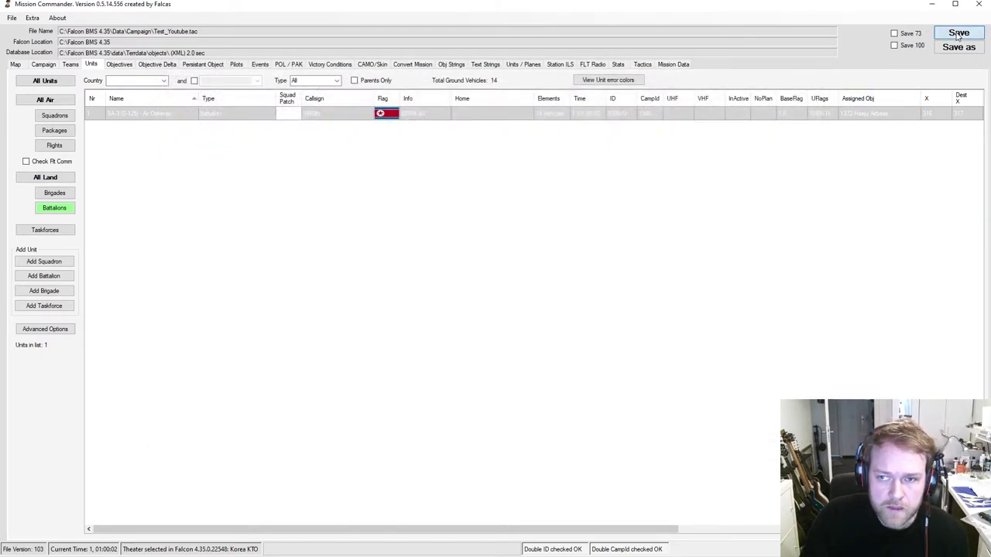
left_click(566, 323)
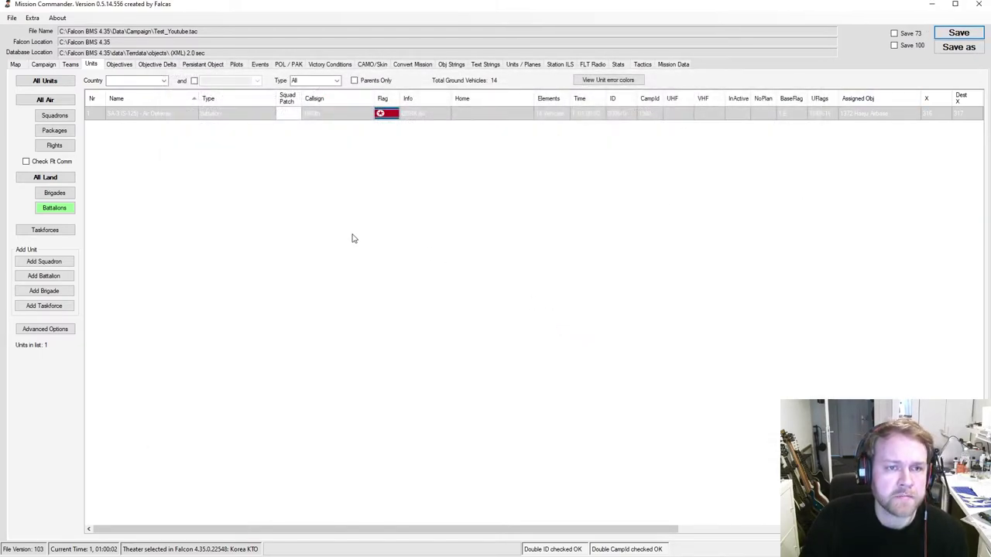
Step: Look over the airbase objectives, list the flights and open the F-16CM-50 OCA STRIKE flight Jaguar 4
left_click(119, 67)
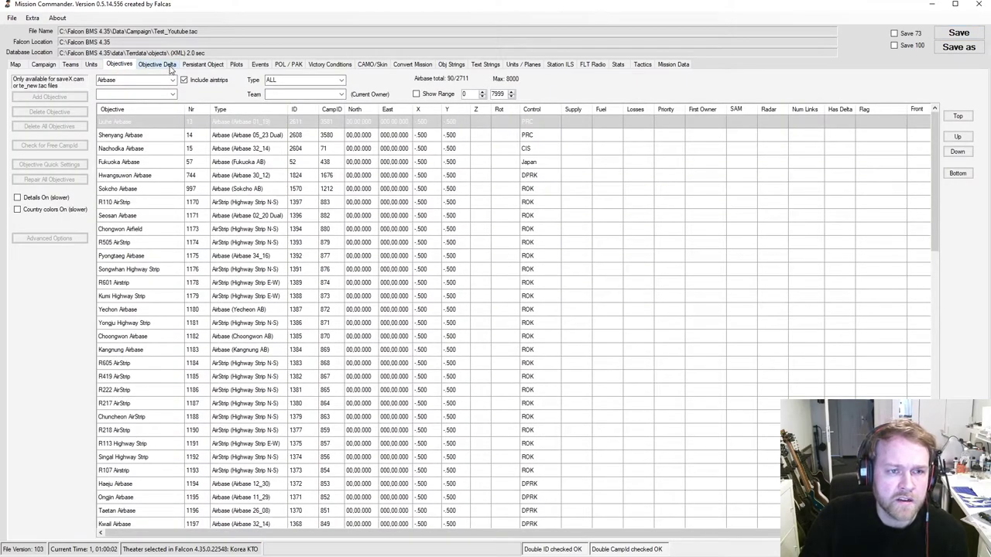
left_click(92, 66)
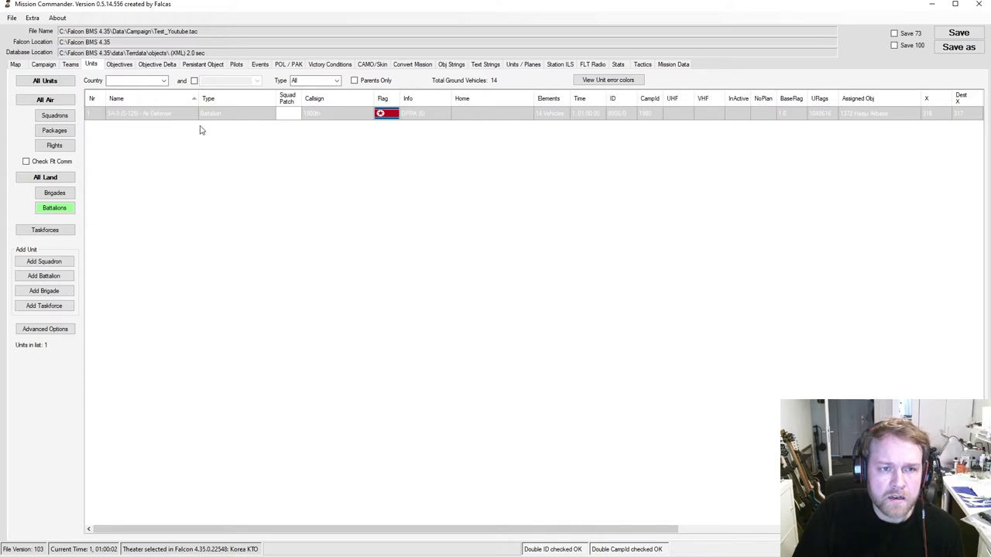
left_click(54, 145)
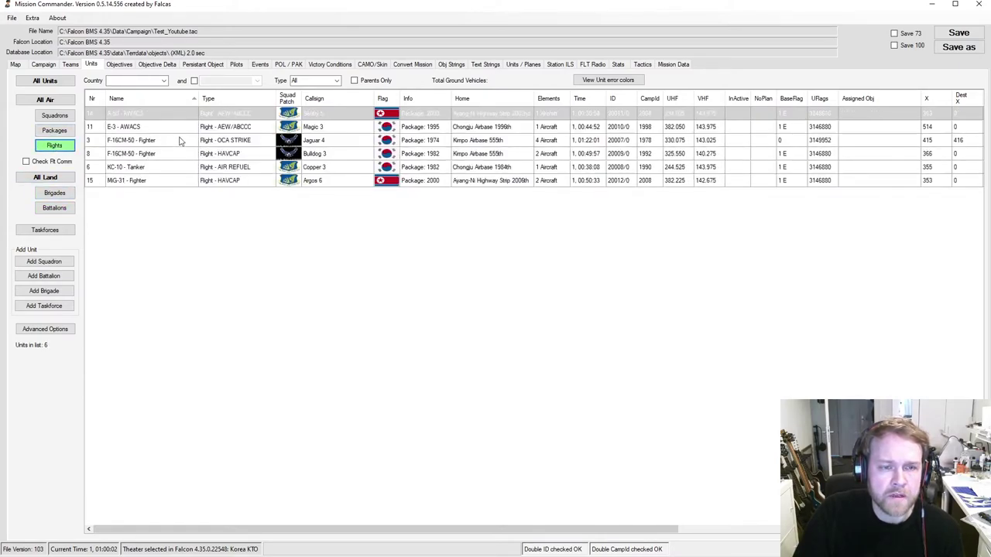
left_click(59, 149)
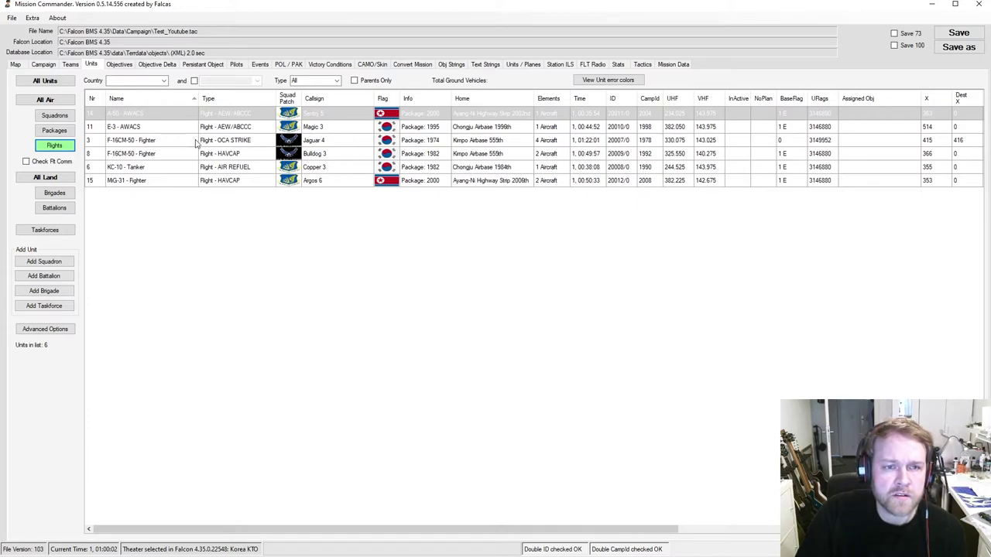
left_click(327, 145)
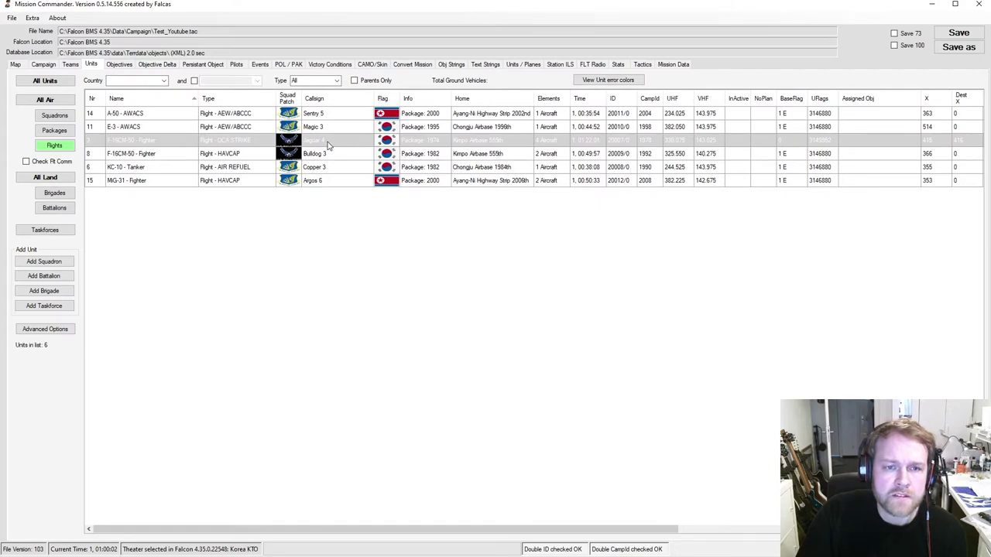
double_click(328, 144)
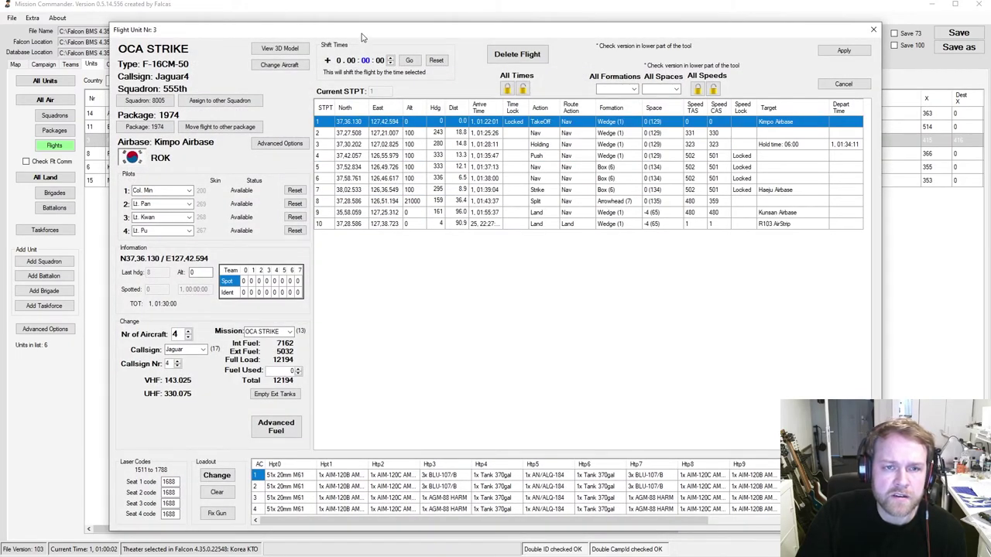
left_click_drag(368, 32, 381, 38)
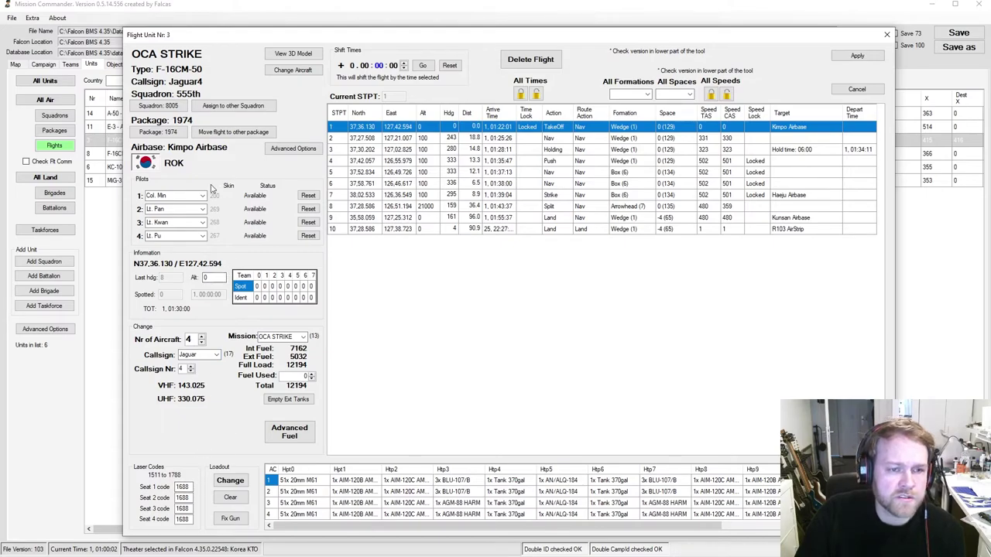
Step: Review the replacement aircraft types available for the Jaguar 4 flight
left_click(296, 72)
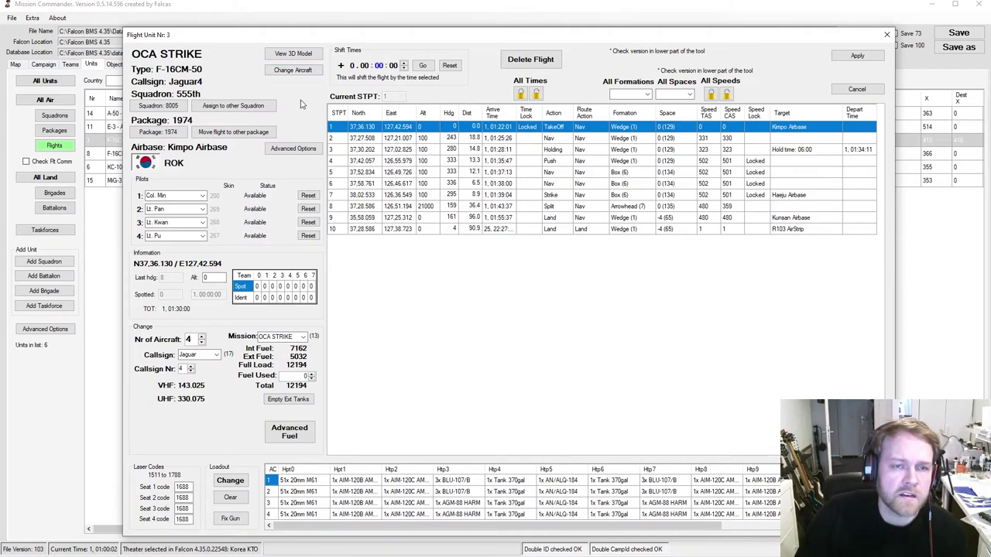
left_click(293, 71)
left_click(527, 271)
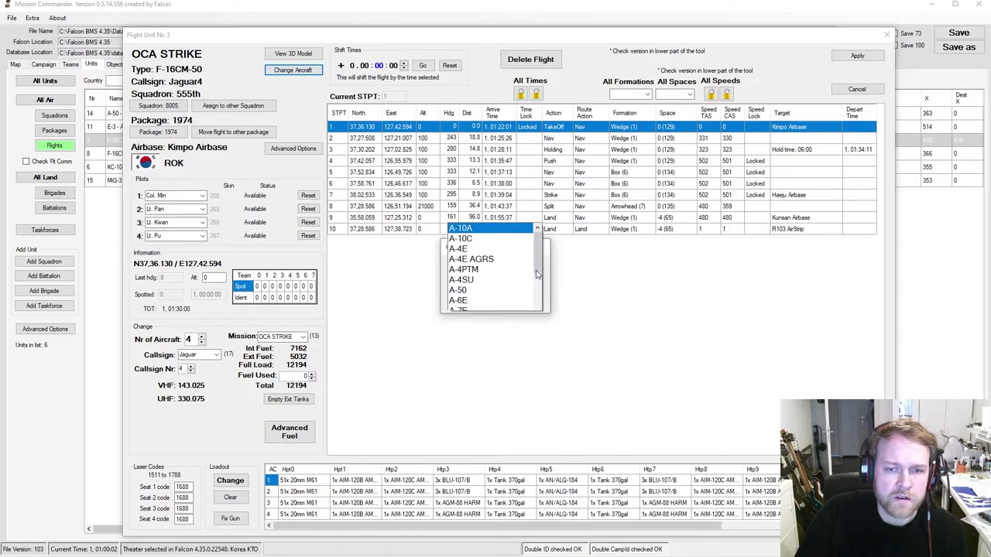
left_click(401, 242)
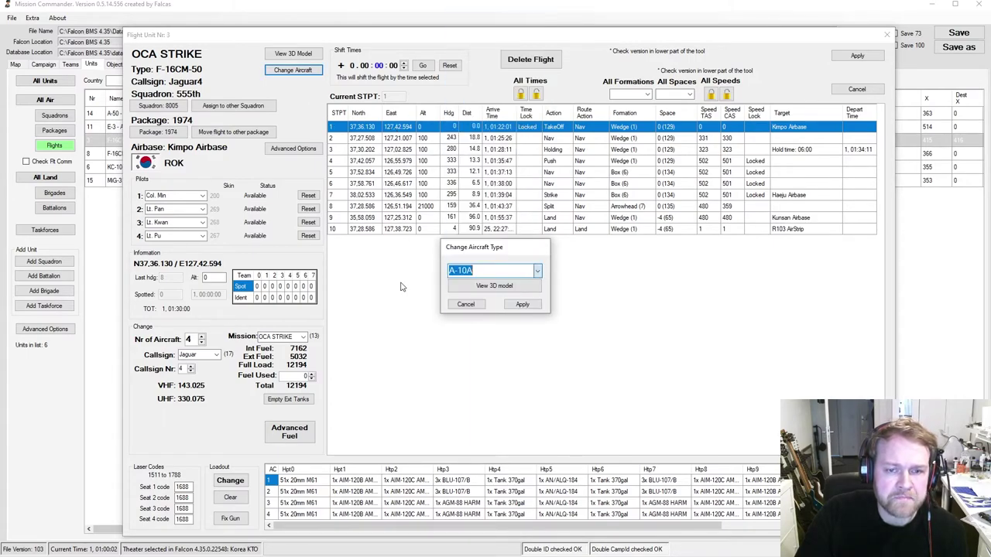
left_click(511, 305)
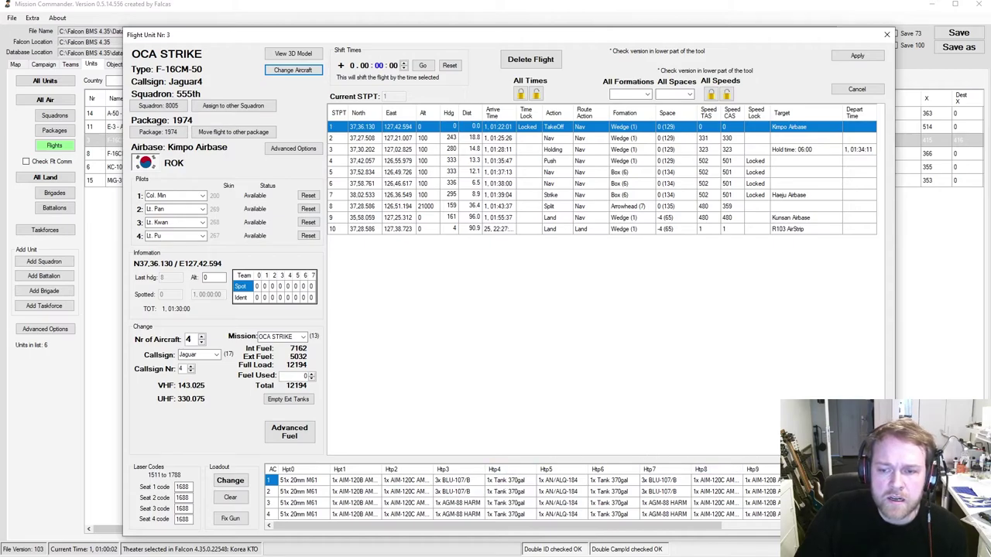
Step: Apply the Jaguar 4 flight's settings and save the mission file
left_click(854, 60)
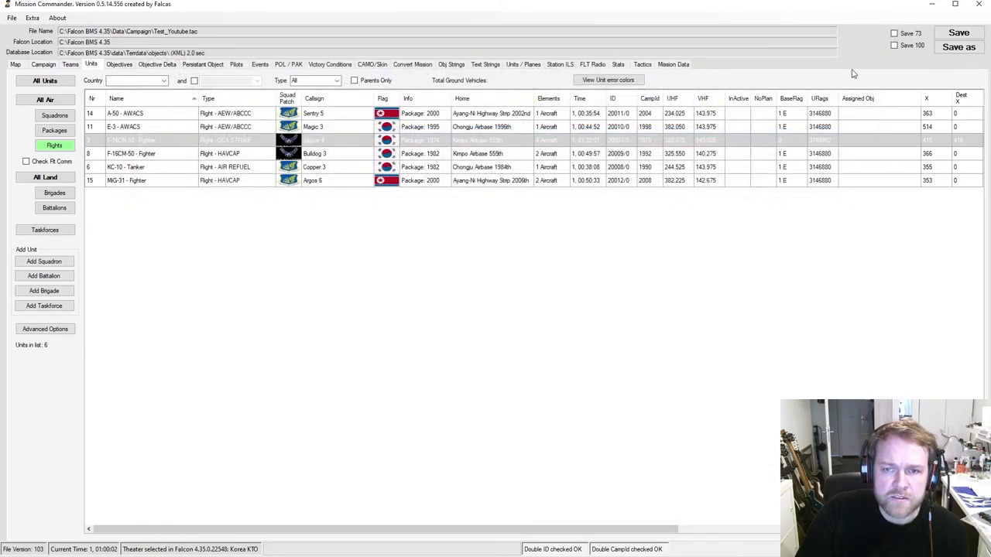
left_click(957, 33)
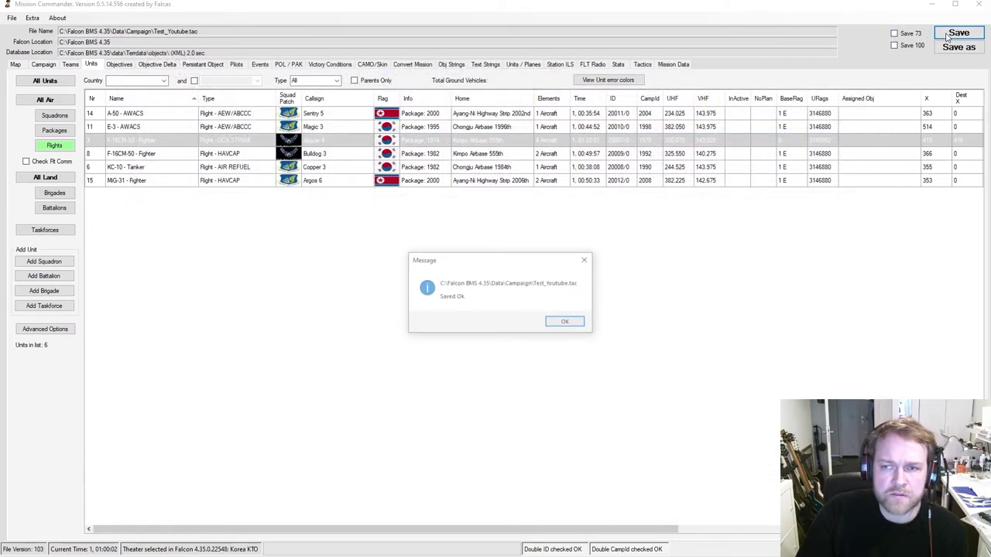
left_click(566, 322)
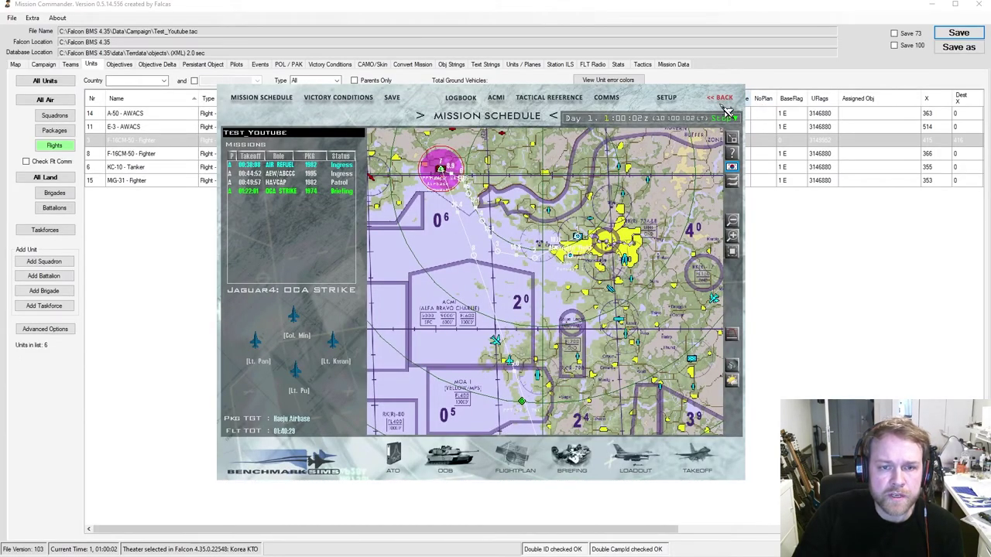
Step: Switch to Falcon BMS, reload the Test_Youtube tactical engagement and select the OCA STRIKE mission in the schedule
left_click(722, 101)
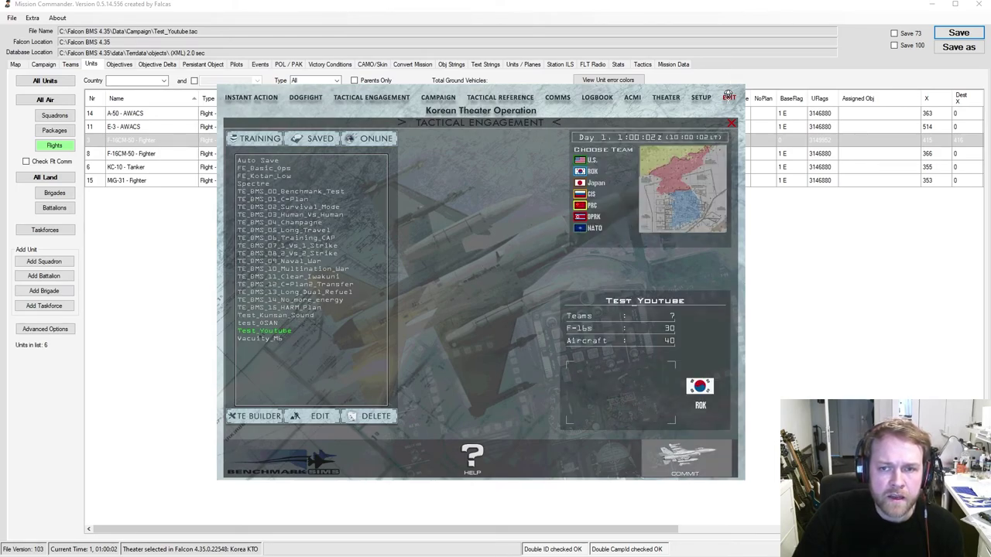
left_click(728, 94)
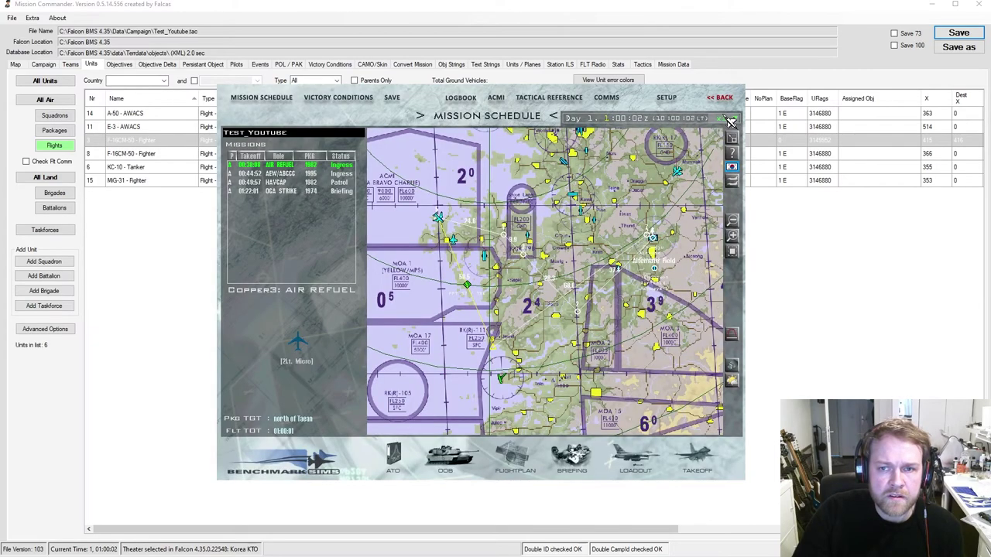
left_click(299, 192)
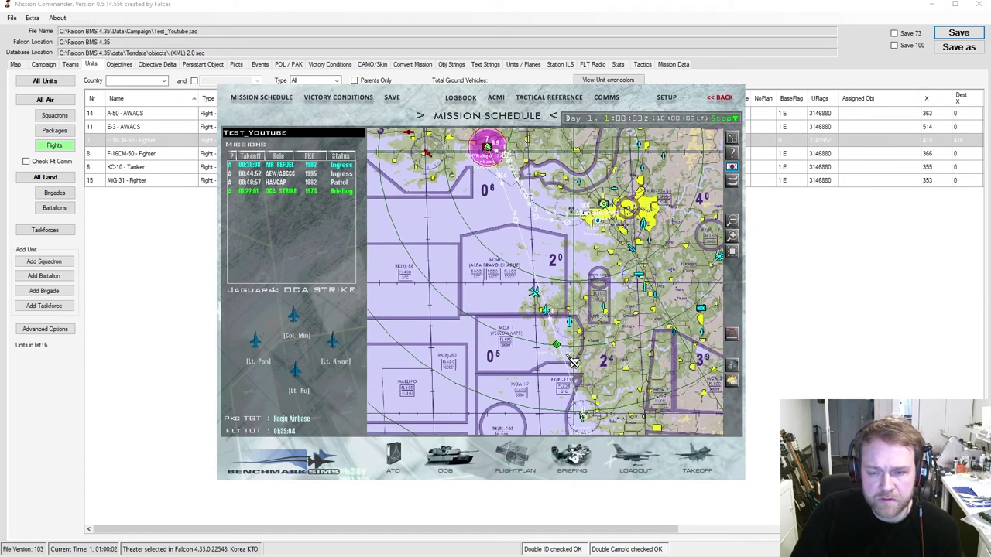
scroll(587, 361, "down", 1)
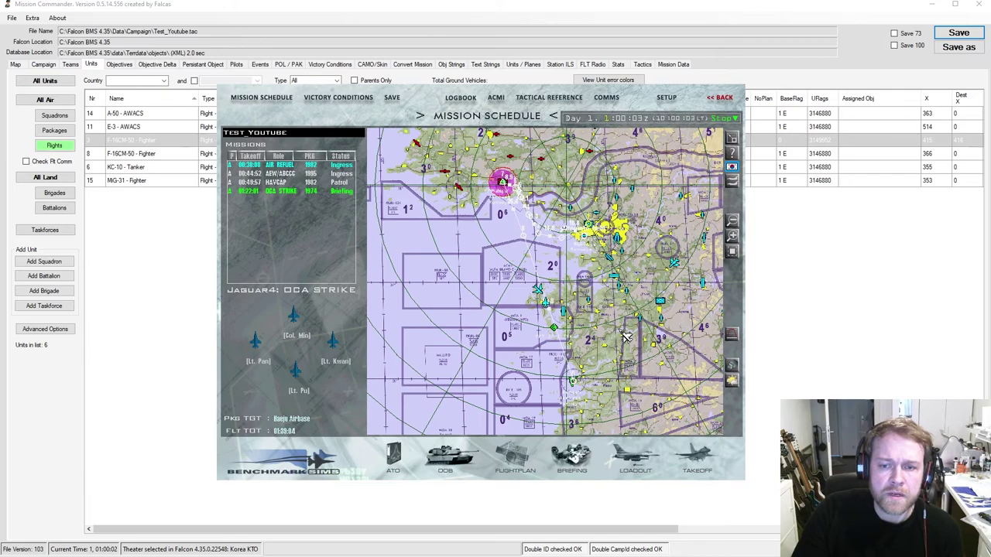
scroll(600, 342, "down", 1)
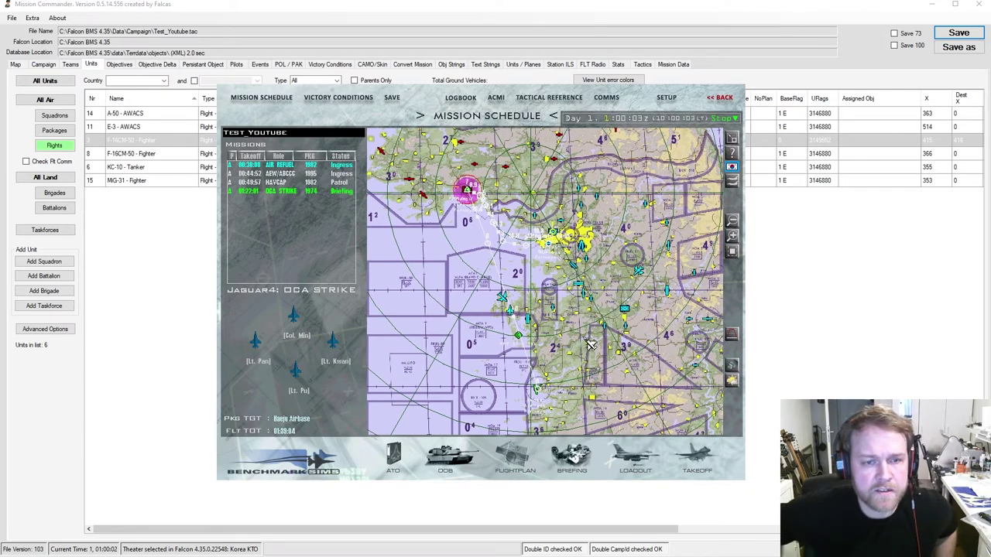